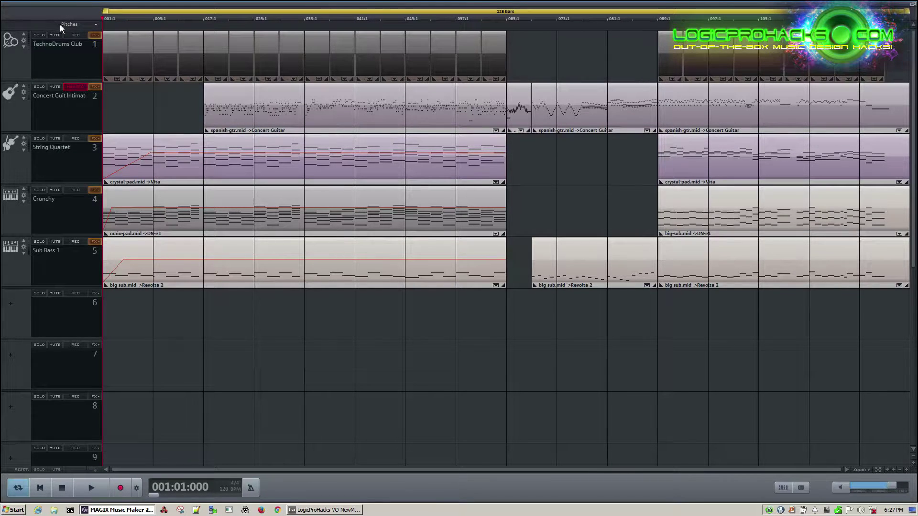
Open the TechnoDrums Club track's effects rack and inspect its Parametric EQ and SideKickv3 settings.
{"action": "left_click", "coordinate": [23, 41]}
{"action": "left_click", "coordinate": [497, 39]}
{"action": "left_click", "coordinate": [94, 36]}
{"action": "left_click", "coordinate": [125, 43]}
{"action": "left_click", "coordinate": [80, 77]}
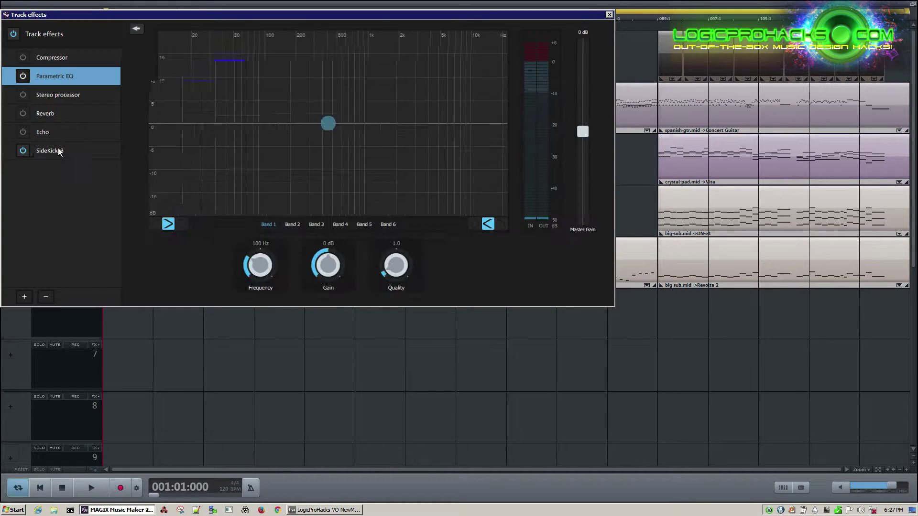
{"action": "left_click", "coordinate": [52, 151]}
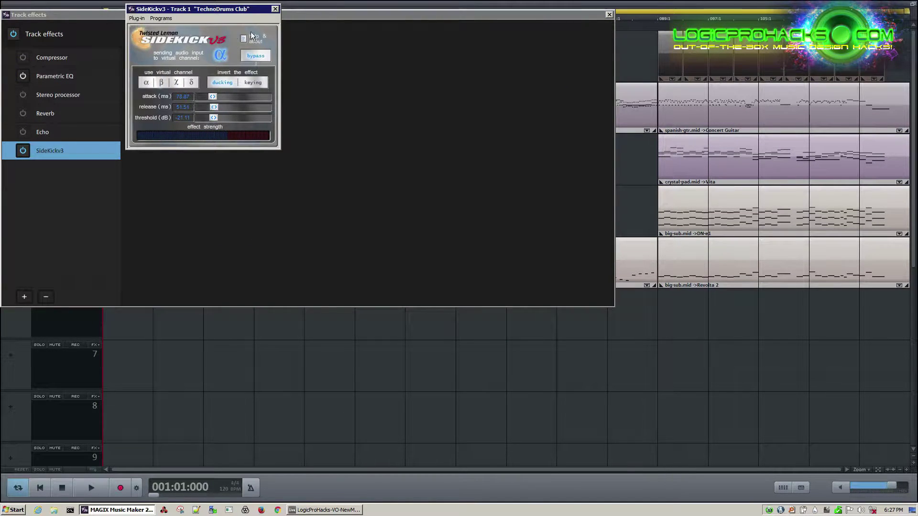
{"action": "left_click_drag", "start_coordinate": [188, 10], "coordinate": [294, 130]}
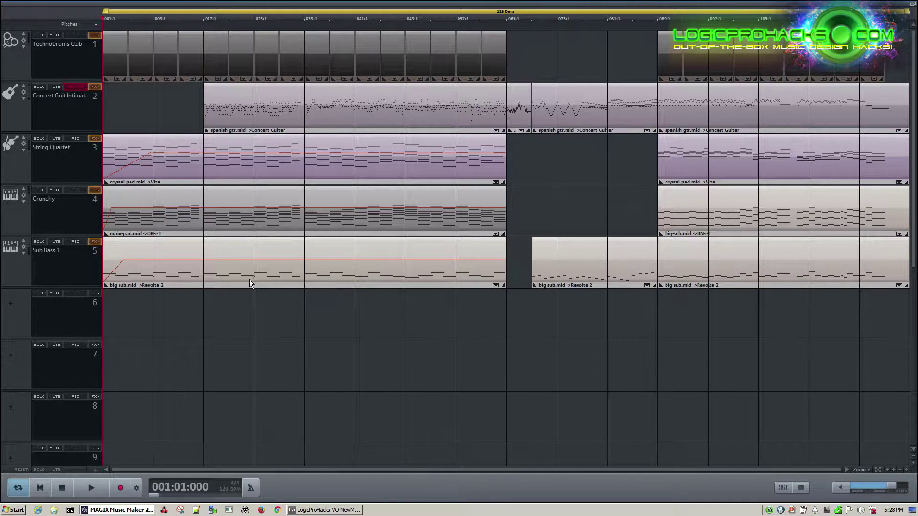
Open the mixer and inspect the SideKickv3 settings in the FX 1 bus's effects rack, then close the rack.
{"action": "left_click", "coordinate": [783, 490]}
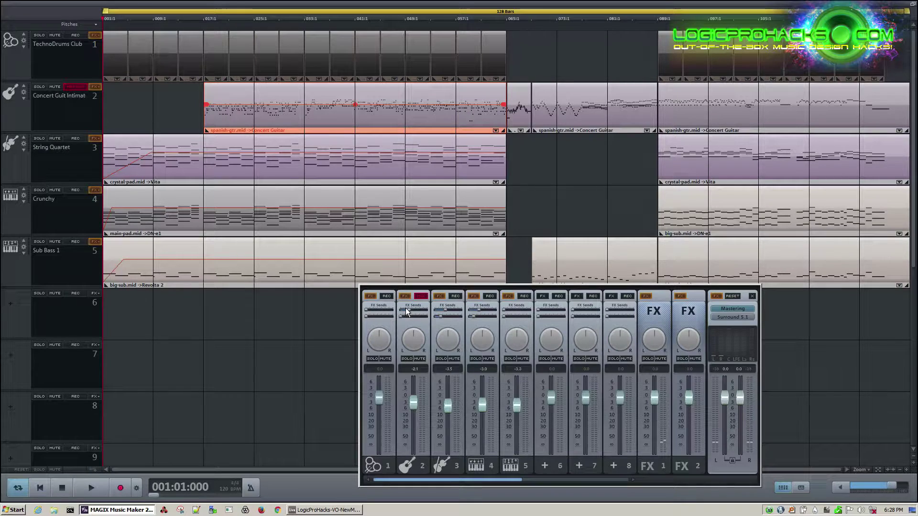
{"action": "left_click", "coordinate": [647, 297]}
{"action": "left_click", "coordinate": [55, 132]}
{"action": "left_click", "coordinate": [50, 206]}
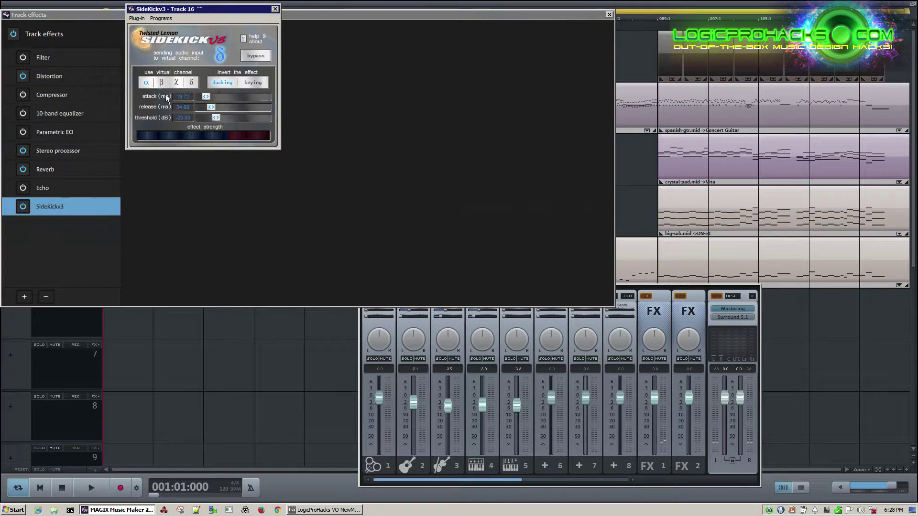
{"action": "left_click", "coordinate": [274, 9]}
{"action": "left_click", "coordinate": [609, 14]}
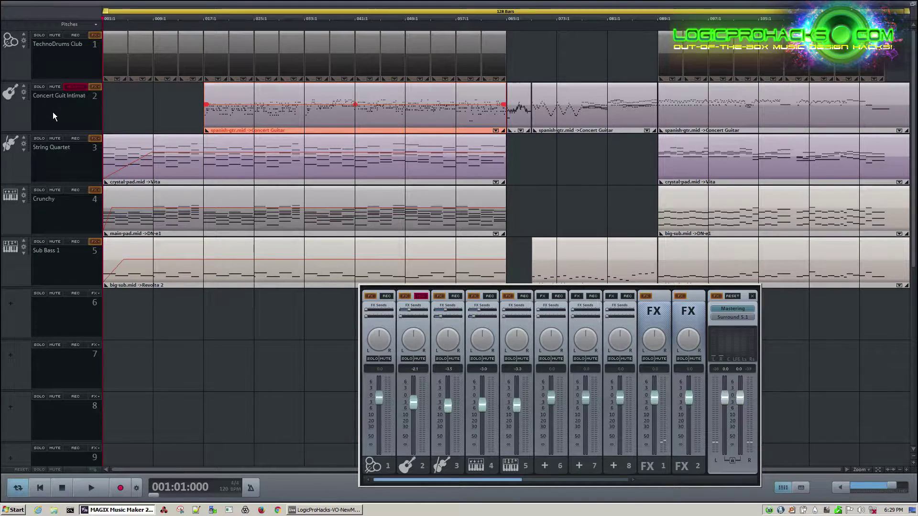
Open the Concert Guitar instrument, solo its track and place the playback position at bar 65.
{"action": "left_click", "coordinate": [22, 92]}
{"action": "left_click_drag", "start_coordinate": [622, 61], "coordinate": [269, 153]}
{"action": "left_click", "coordinate": [39, 86]}
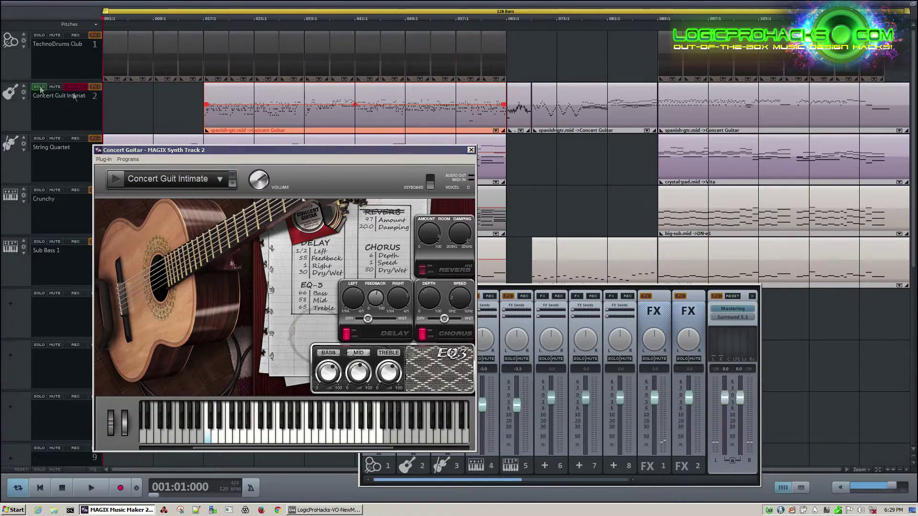
{"action": "left_click", "coordinate": [507, 19]}
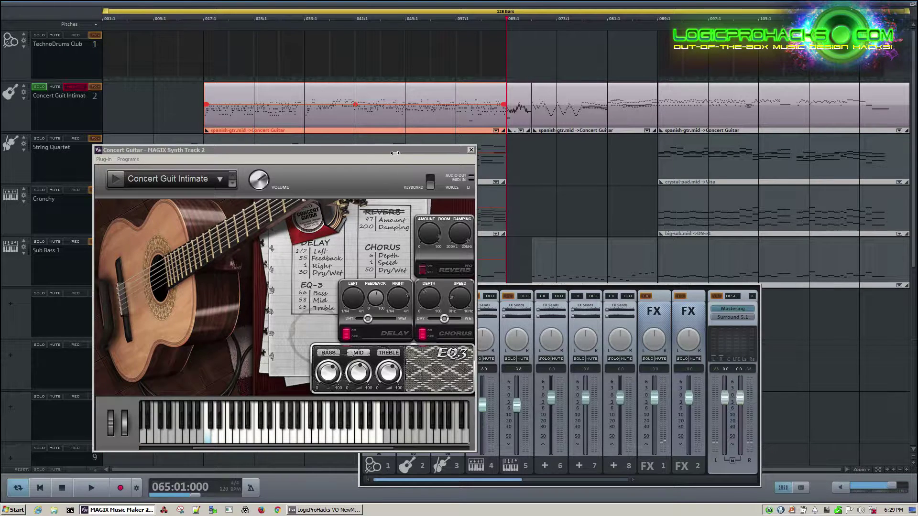
Set the compressor threshold to -49 dB in the Concert Guitar track's effects rack and close the rack.
{"action": "left_click", "coordinate": [96, 89]}
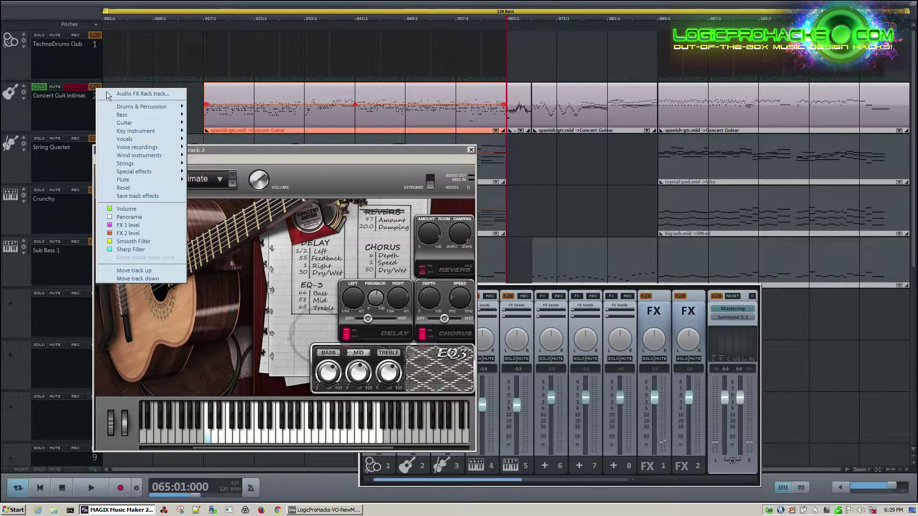
{"action": "left_click", "coordinate": [130, 93]}
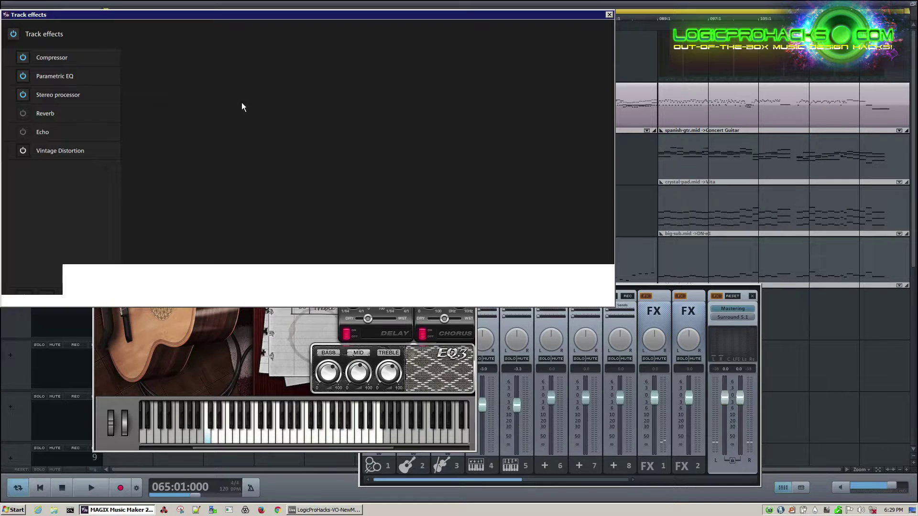
{"action": "left_click_drag", "start_coordinate": [162, 13], "coordinate": [378, 141]}
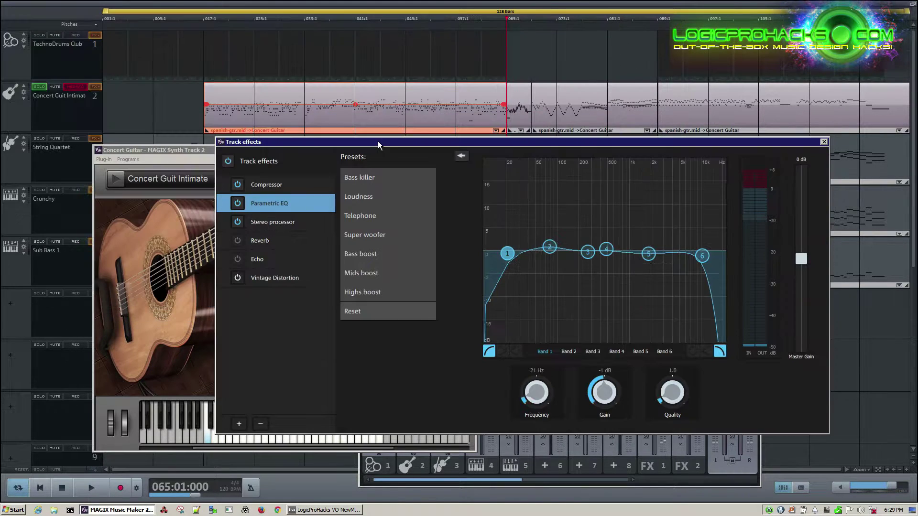
{"action": "left_click", "coordinate": [266, 185]}
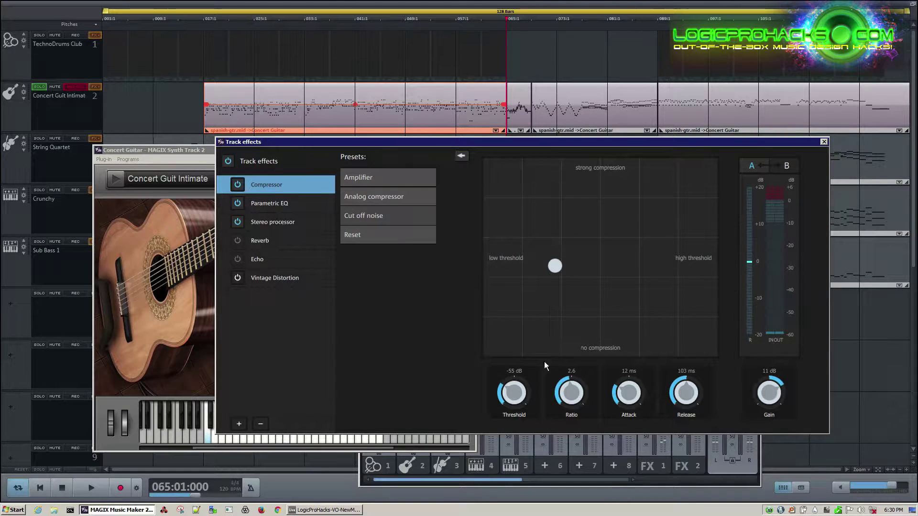
{"action": "scroll", "coordinate": [512, 383], "scroll_direction": "down", "scroll_amount": 2}
{"action": "scroll", "coordinate": [514, 377], "scroll_direction": "up", "scroll_amount": 8}
{"action": "scroll", "coordinate": [514, 377], "scroll_direction": "up", "scroll_amount": 1}
{"action": "scroll", "coordinate": [514, 375], "scroll_direction": "down", "scroll_amount": 3}
{"action": "scroll", "coordinate": [512, 377], "scroll_direction": "up", "scroll_amount": 2}
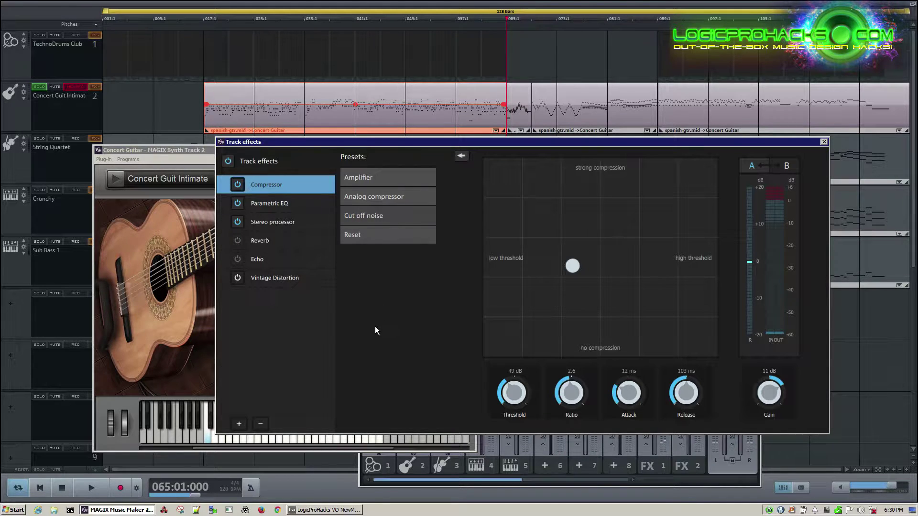
{"action": "left_click", "coordinate": [824, 142]}
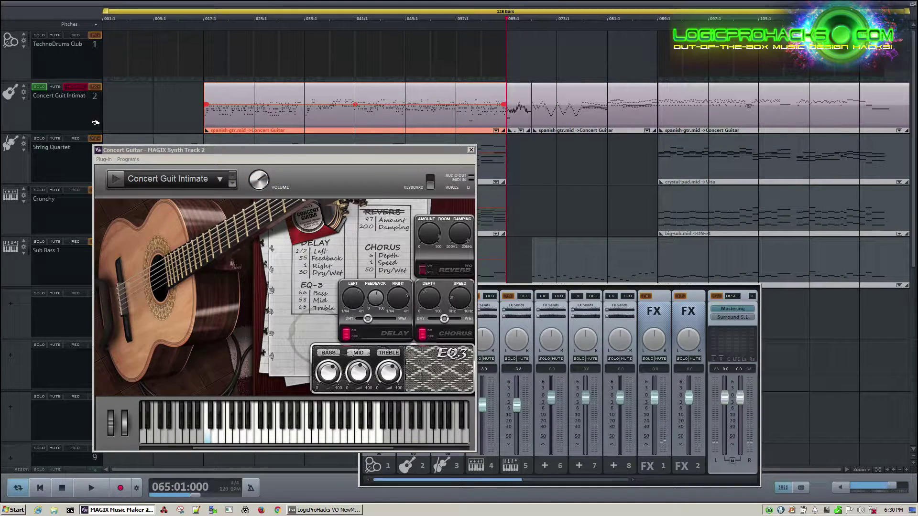
Review the Parametric EQ, Stereo processor and Vintage Distortion settings in the Concert Guitar track's effects rack.
{"action": "left_click", "coordinate": [95, 88]}
{"action": "left_click", "coordinate": [111, 93]}
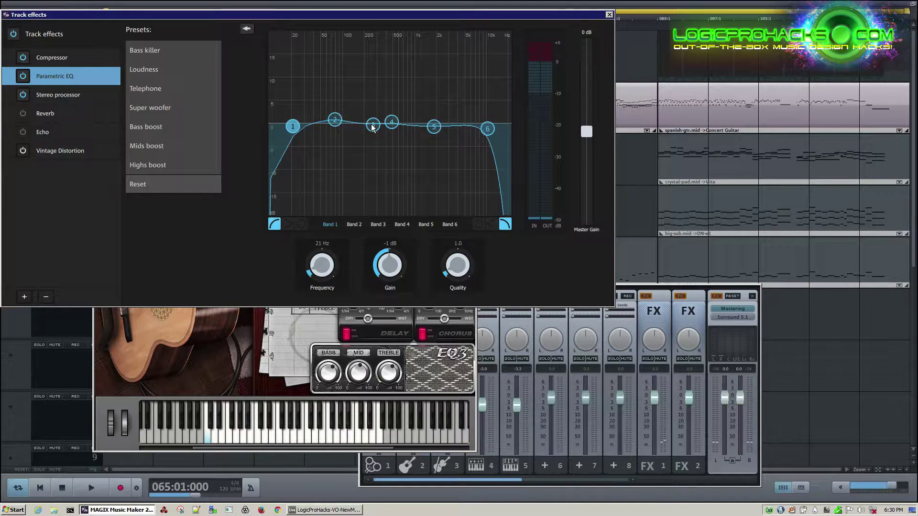
{"action": "left_click", "coordinate": [335, 120]}
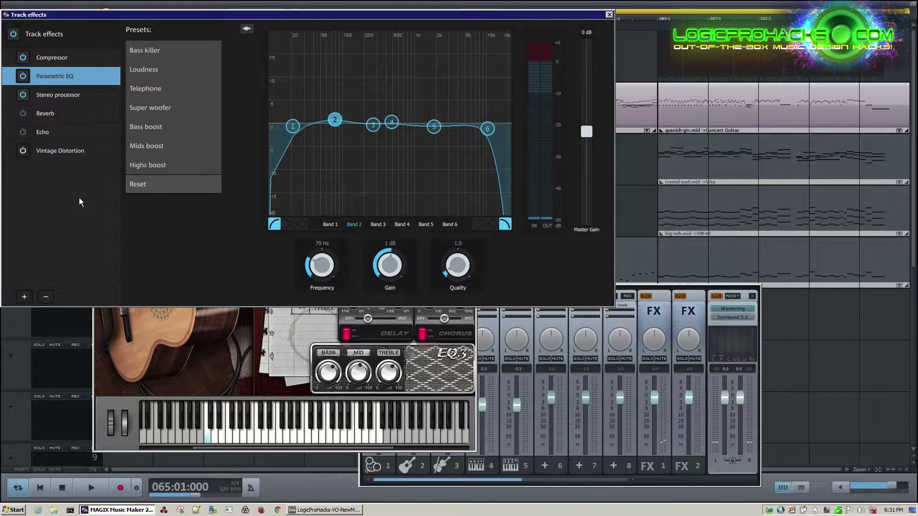
{"action": "left_click", "coordinate": [76, 99]}
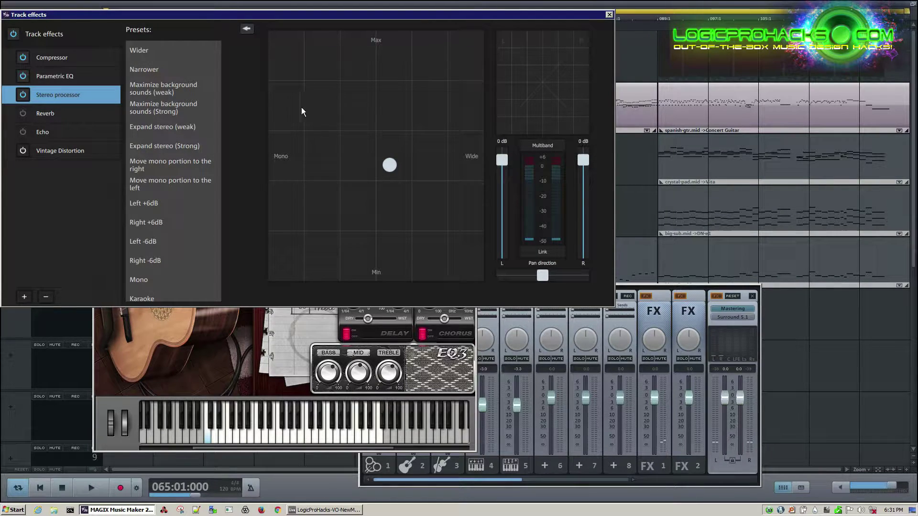
{"action": "left_click", "coordinate": [59, 149]}
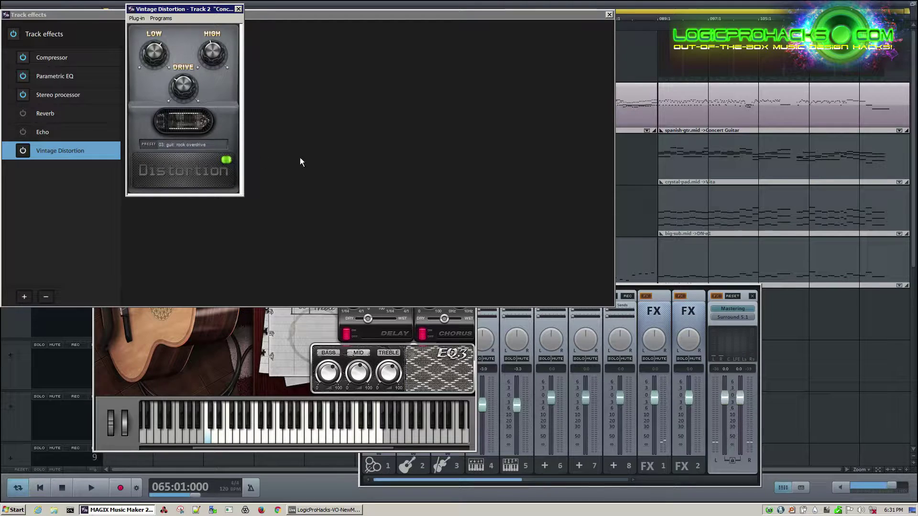
{"action": "mouse_move", "coordinate": [159, 8]}
{"action": "left_mouse_down"}
{"action": "mouse_move", "coordinate": [184, 16]}
{"action": "mouse_move", "coordinate": [165, 24]}
{"action": "left_mouse_up"}
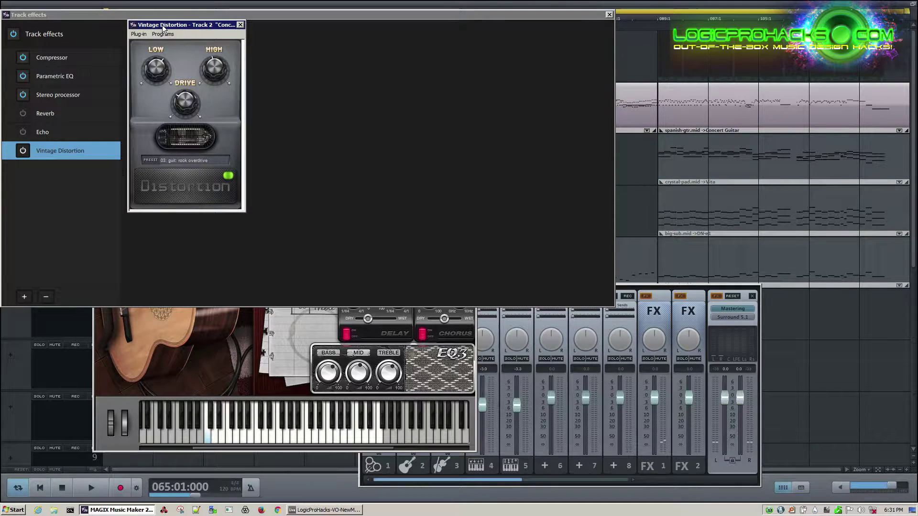
{"action": "left_click", "coordinate": [240, 25]}
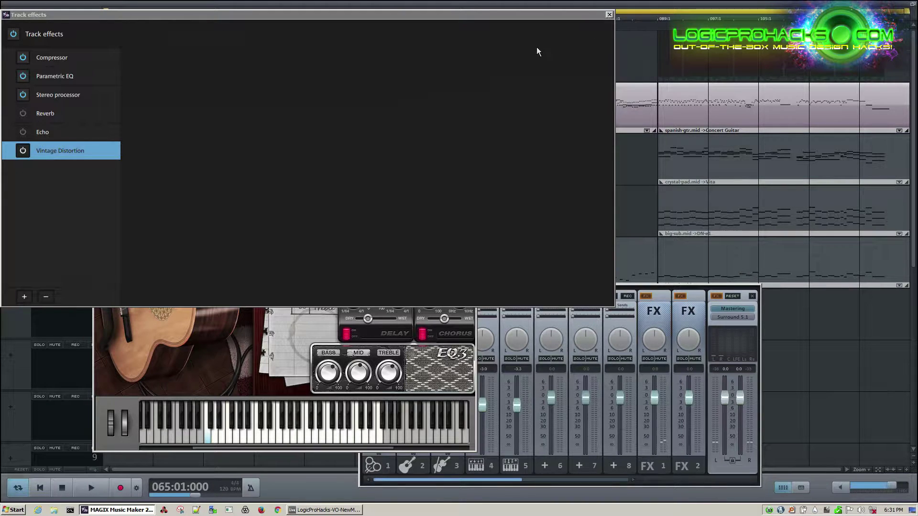
{"action": "left_click", "coordinate": [609, 15]}
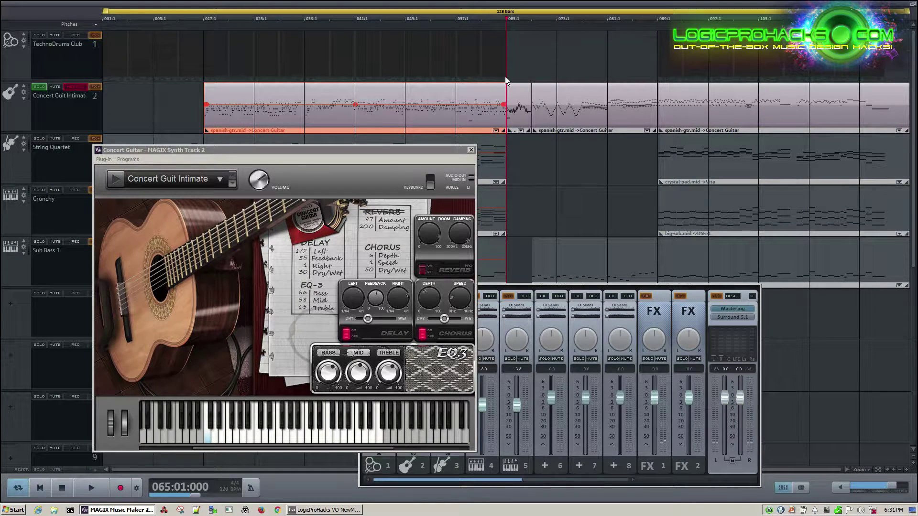
Play the soloed guitar track from bar 65 to hear its sound, then stop playback.
{"action": "key", "text": "space"}
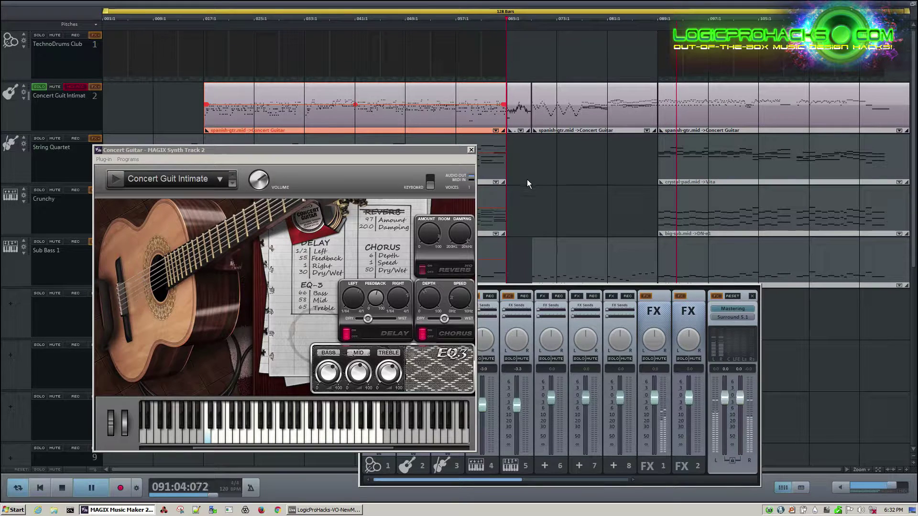
{"action": "left_click_drag", "start_coordinate": [378, 146], "coordinate": [389, 149]}
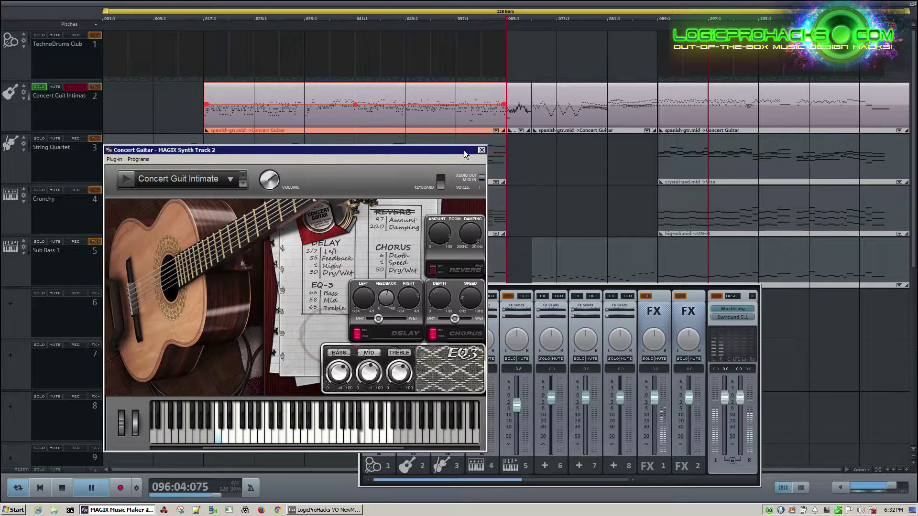
{"action": "left_click", "coordinate": [597, 168]}
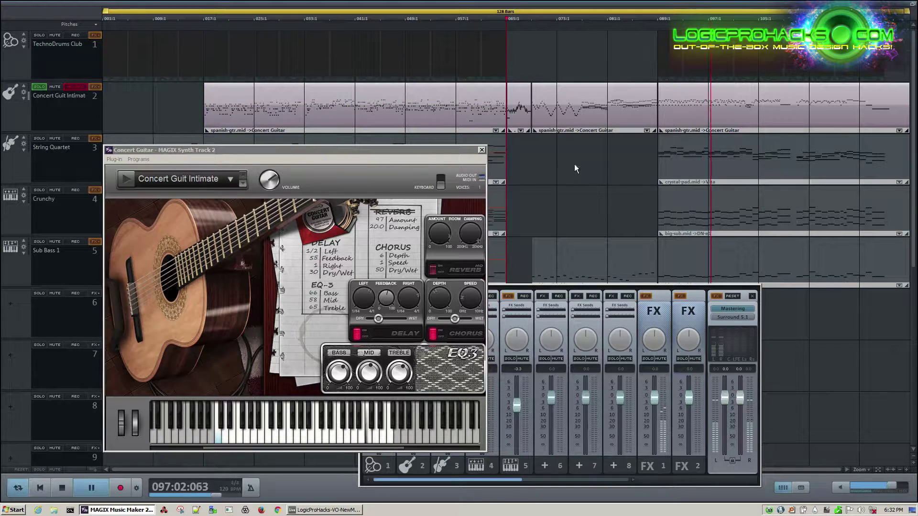
{"action": "left_click", "coordinate": [61, 488]}
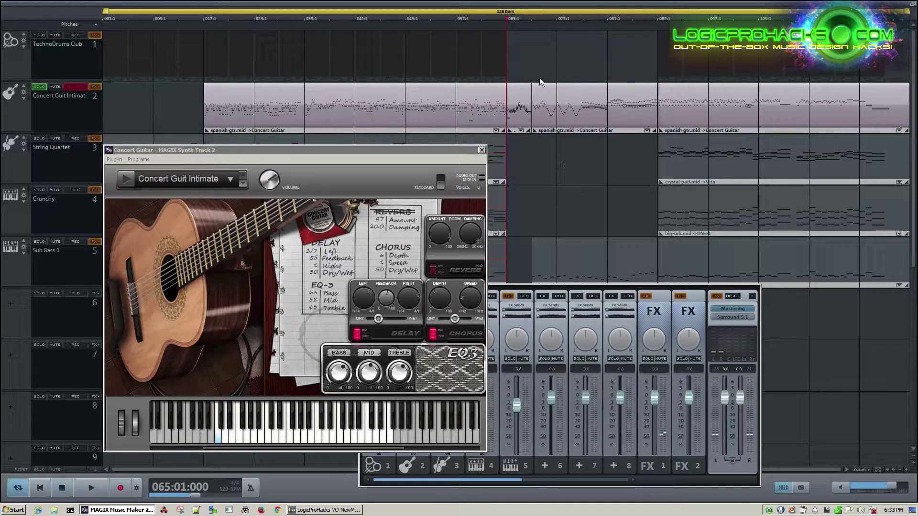
Examine the notes of the short guitar clip at bar 65 in the MIDI Editor, auditioning its first note.
{"action": "double_click", "coordinate": [525, 92]}
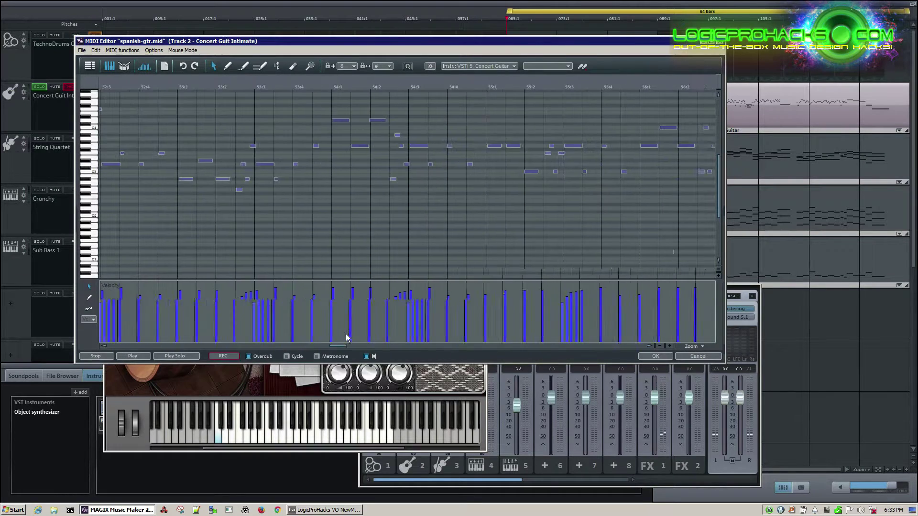
{"action": "left_click_drag", "start_coordinate": [348, 338], "coordinate": [390, 341]}
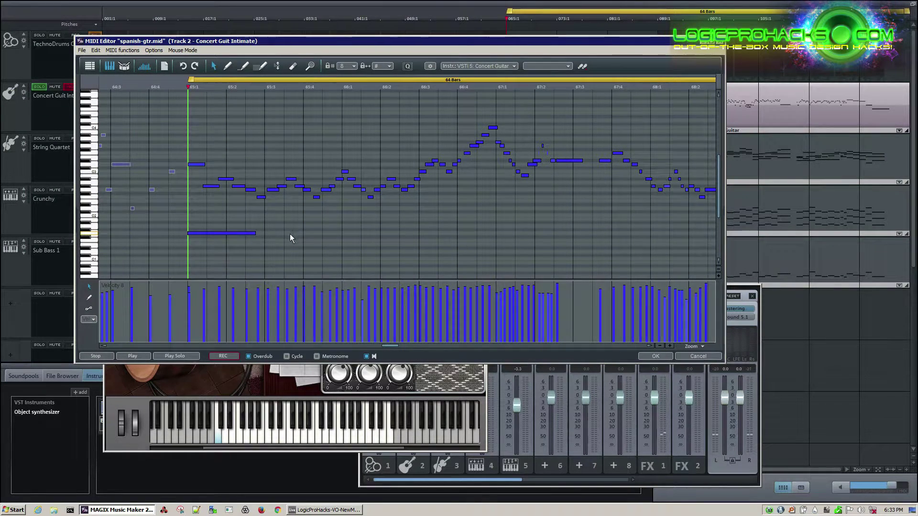
{"action": "left_click", "coordinate": [196, 164]}
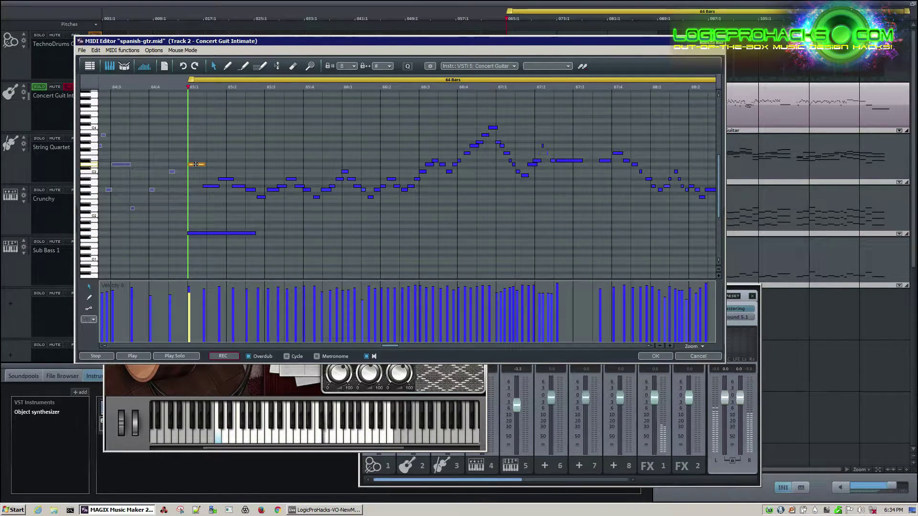
{"action": "left_click", "coordinate": [261, 142]}
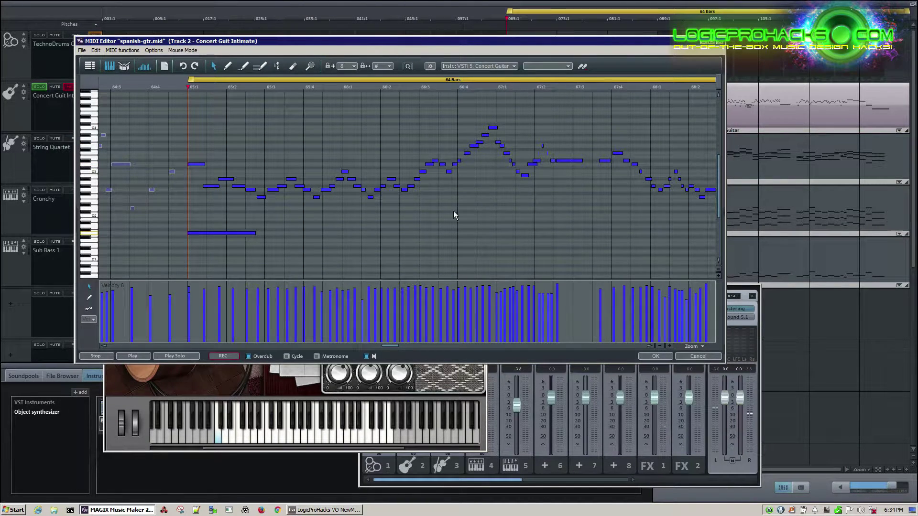
{"action": "left_click", "coordinate": [719, 41]}
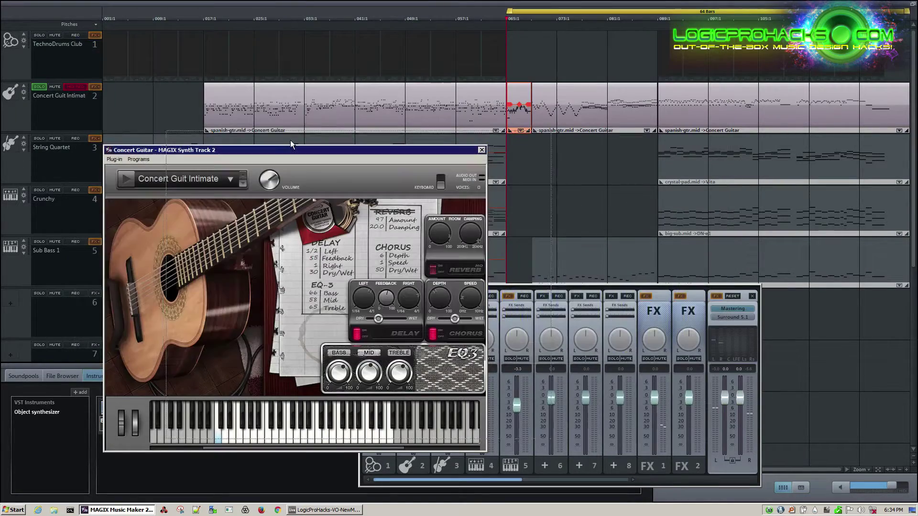
{"action": "left_click_drag", "start_coordinate": [243, 145], "coordinate": [304, 142]}
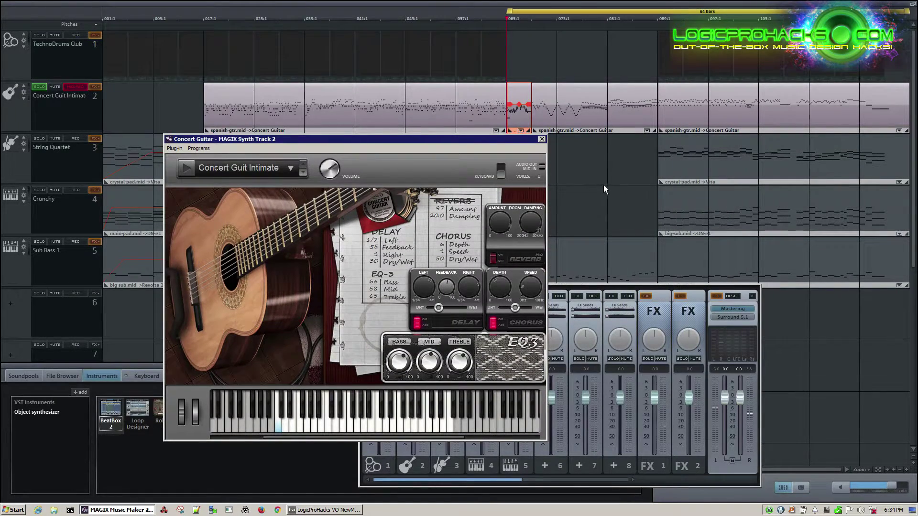
Open the long guitar clip starting at bar 17 in the MIDI Editor and extend the playback range to just before bar 17.
{"action": "double_click", "coordinate": [229, 100]}
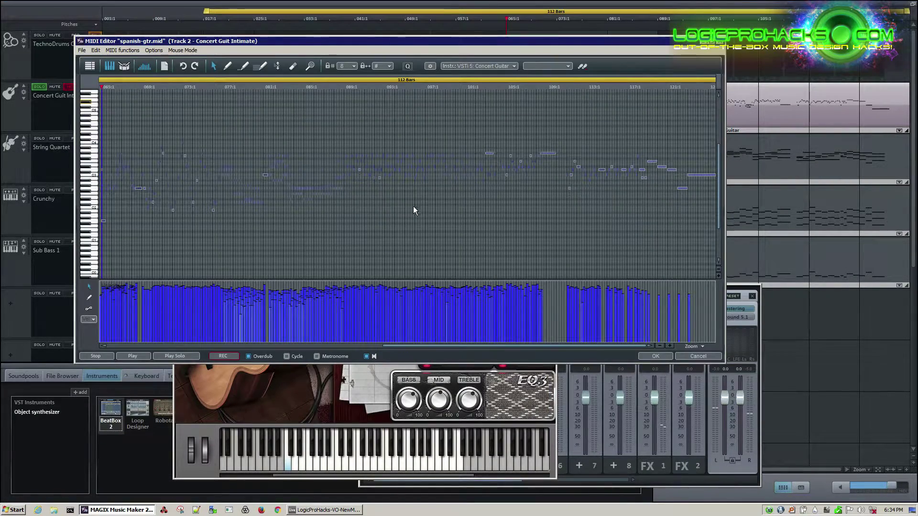
{"action": "left_click_drag", "start_coordinate": [446, 345], "coordinate": [217, 332]}
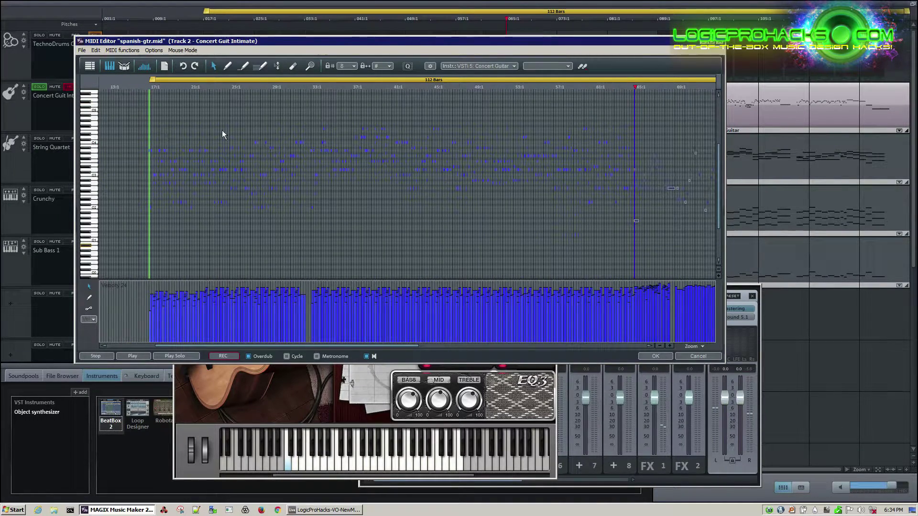
{"action": "left_click_drag", "start_coordinate": [148, 80], "coordinate": [141, 81]}
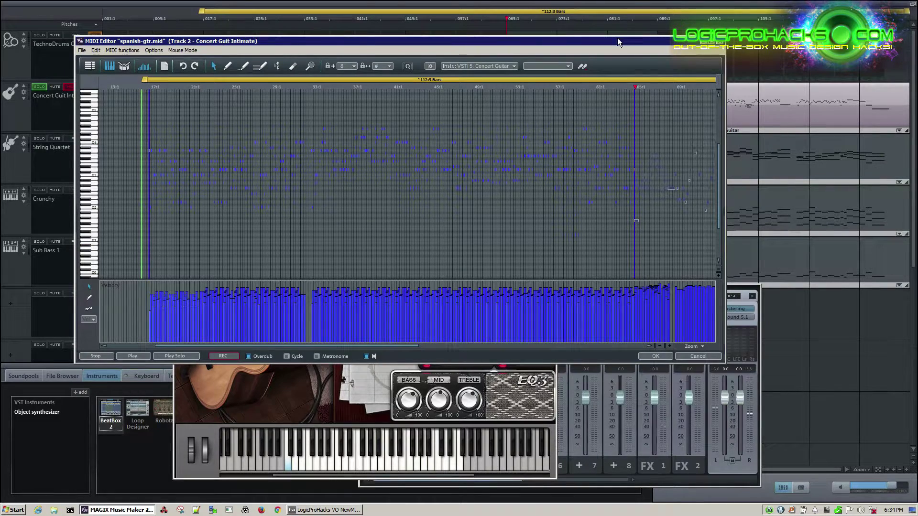
{"action": "left_click_drag", "start_coordinate": [616, 41], "coordinate": [634, 56]}
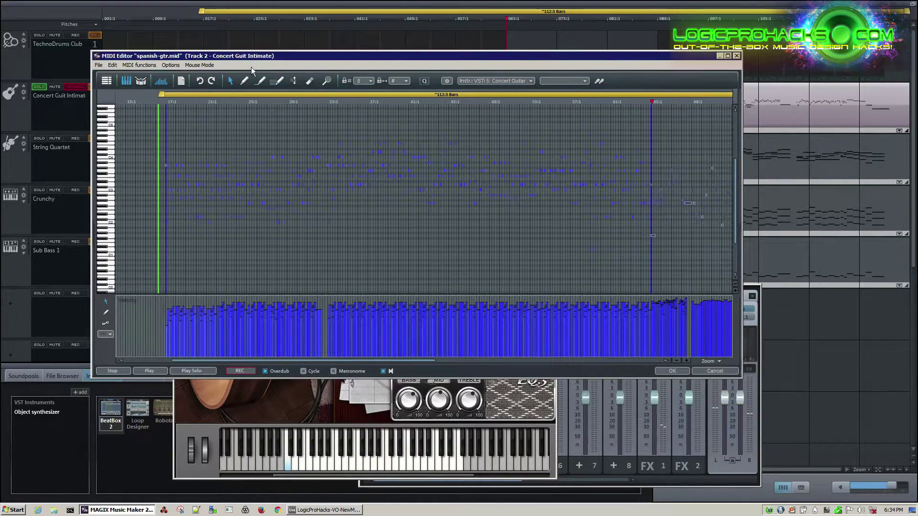
Close the MIDI Editor and the Concert Guitar instrument window, and deselect the long guitar clip.
{"action": "left_click", "coordinate": [737, 56]}
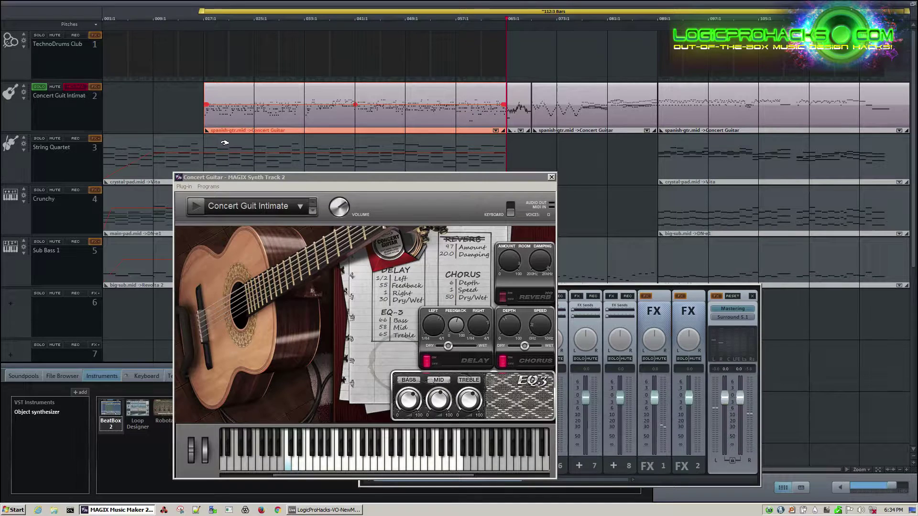
{"action": "left_click_drag", "start_coordinate": [232, 178], "coordinate": [489, 205]}
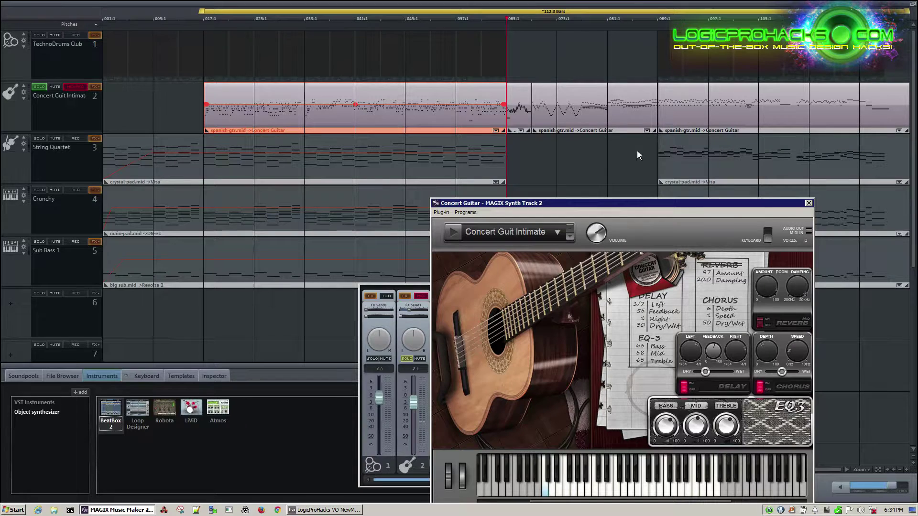
{"action": "left_click_drag", "start_coordinate": [527, 200], "coordinate": [356, 162]}
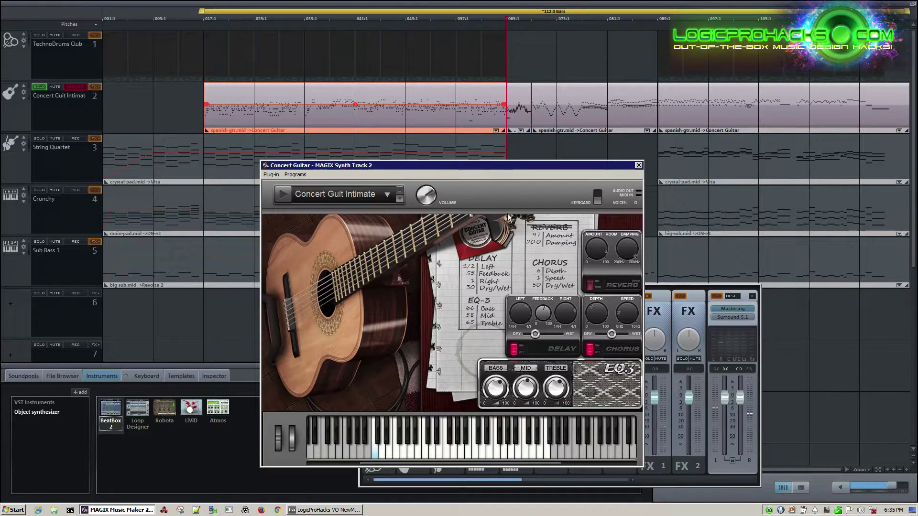
{"action": "left_click", "coordinate": [639, 166]}
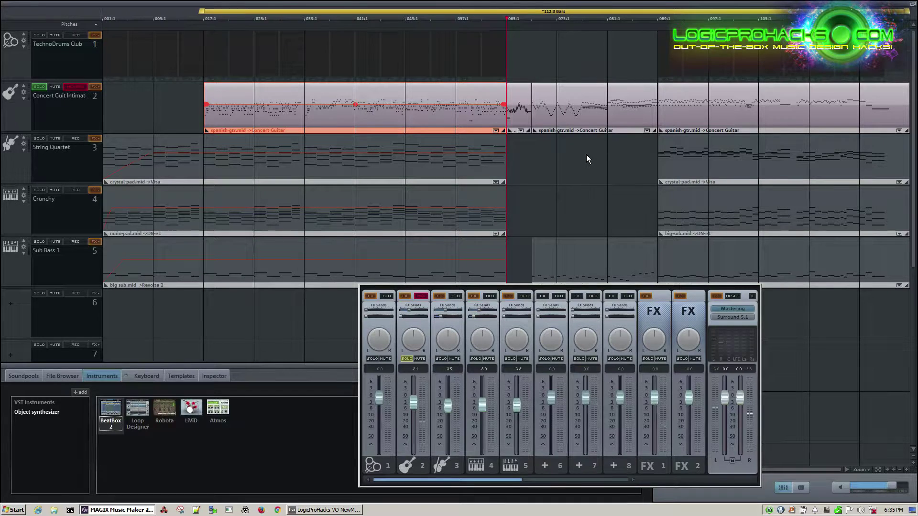
{"action": "left_click", "coordinate": [587, 155]}
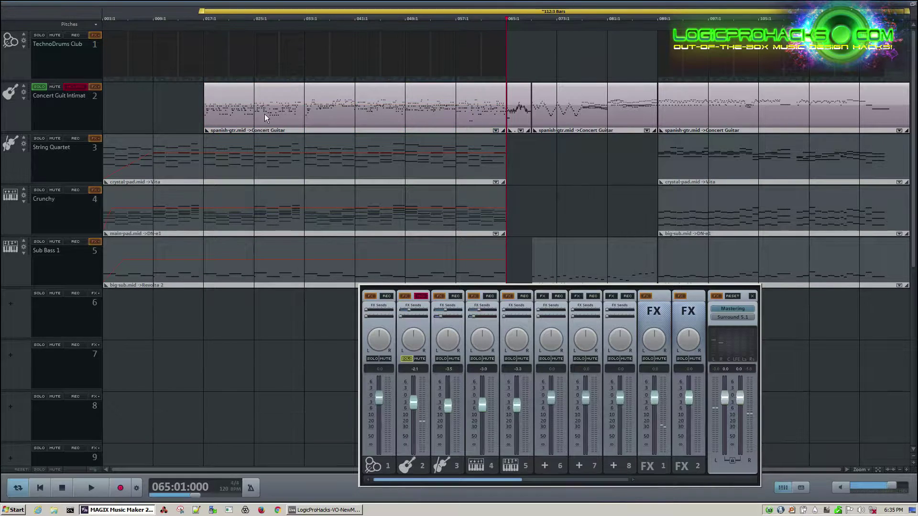
Open the guitar track's Vintage Distortion and play from bar 65, comparing the guitar alone and together with the TechnoDrums Club track.
{"action": "left_click", "coordinate": [405, 296]}
{"action": "left_click", "coordinate": [71, 152]}
{"action": "left_click_drag", "start_coordinate": [185, 15], "coordinate": [218, 242]}
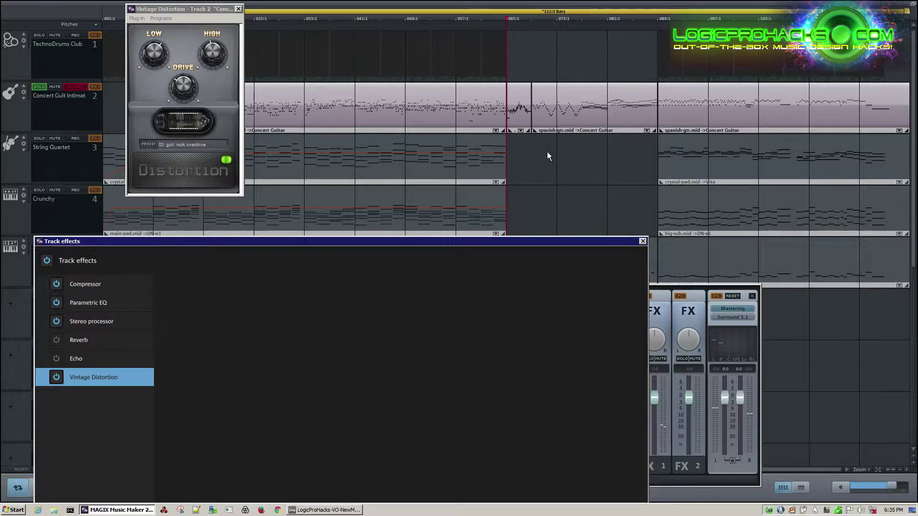
{"action": "key", "text": "space"}
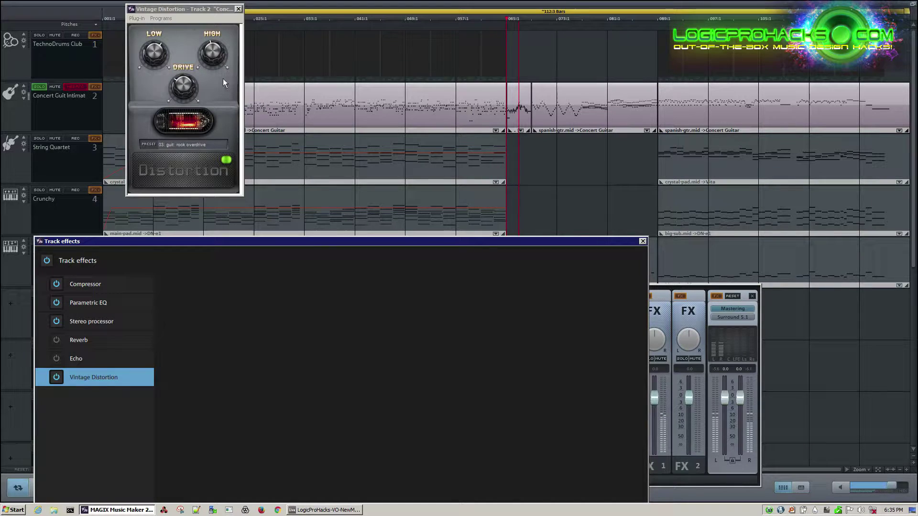
{"action": "left_click", "coordinate": [184, 84]}
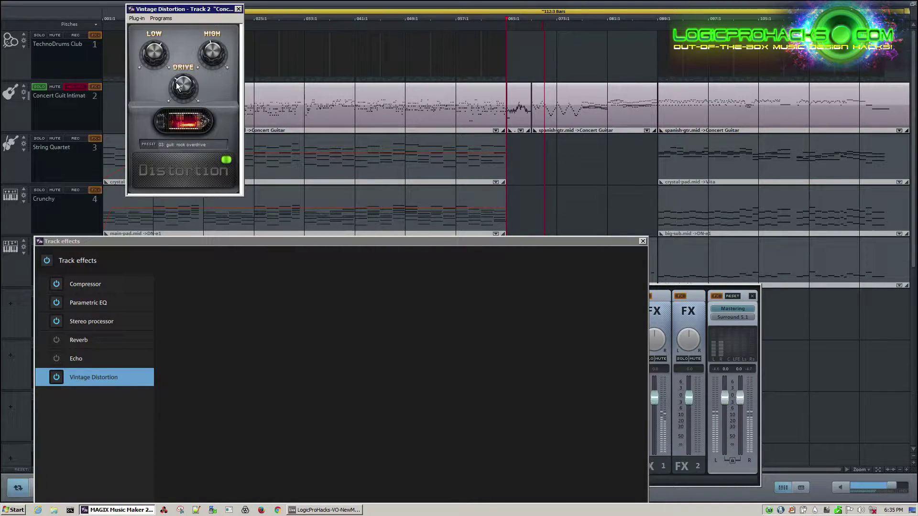
{"action": "left_click", "coordinate": [39, 35]}
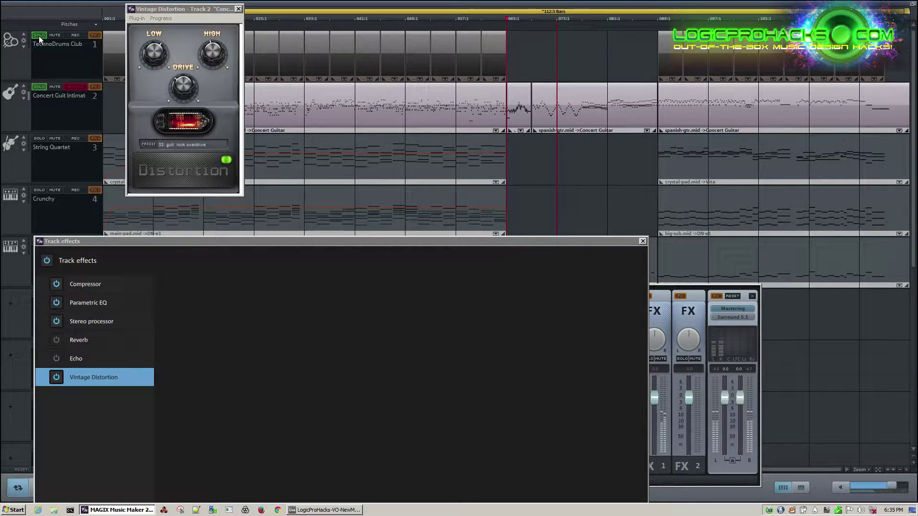
{"action": "left_click", "coordinate": [39, 36]}
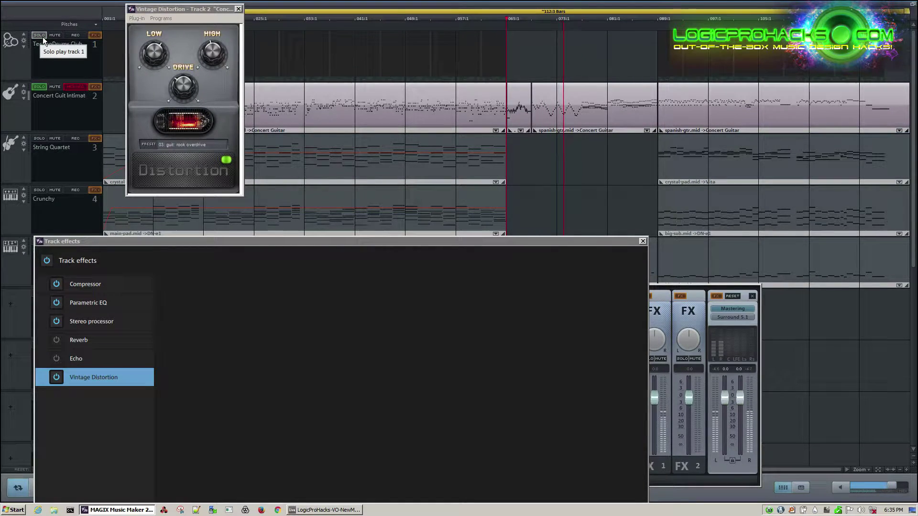
{"action": "left_click", "coordinate": [183, 85]}
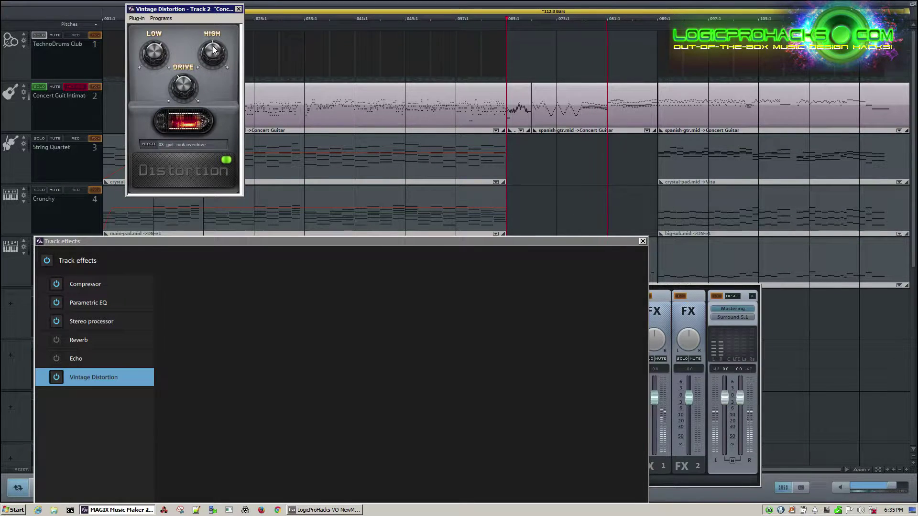
Adjust the High, Low and Drive knobs of the Vintage Distortion while the guitar plays alone.
{"action": "left_click_drag", "start_coordinate": [218, 57], "coordinate": [223, 53]}
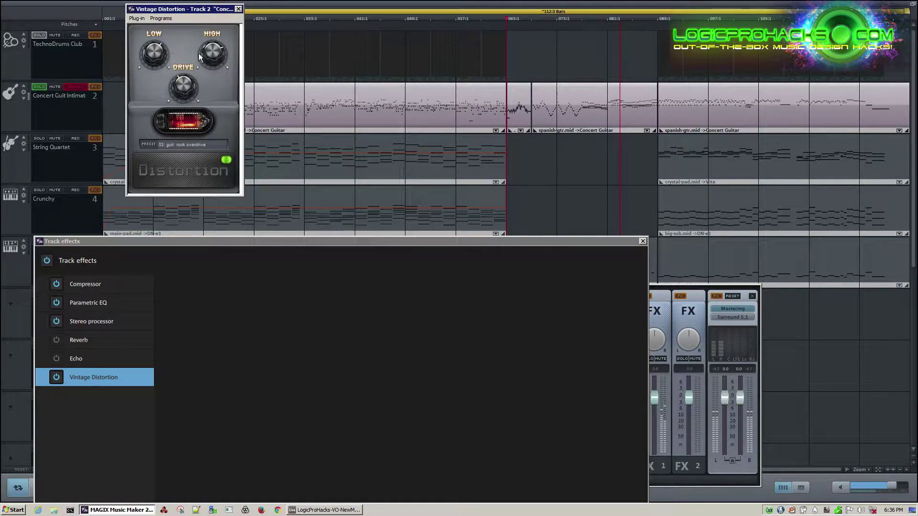
{"action": "left_click_drag", "start_coordinate": [158, 47], "coordinate": [148, 49]}
{"action": "left_click_drag", "start_coordinate": [148, 57], "coordinate": [159, 48]}
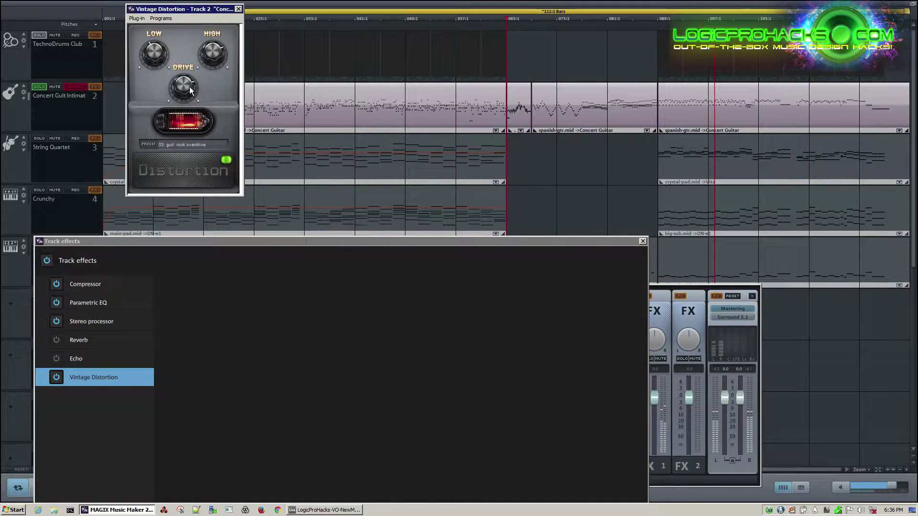
{"action": "left_click_drag", "start_coordinate": [190, 86], "coordinate": [191, 79]}
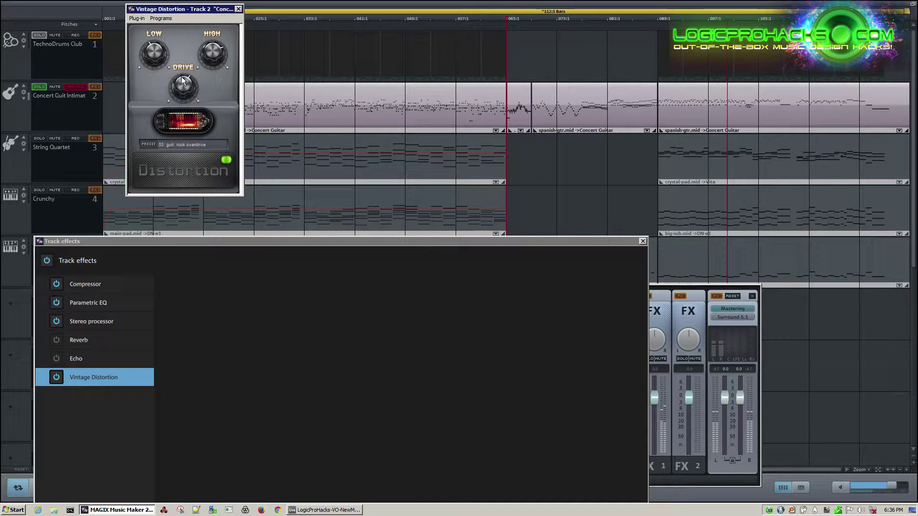
Solo the TechnoDrums Club track alongside the guitar, readjust the distortion's Low knob, and close the Vintage Distortion window.
{"action": "left_click", "coordinate": [79, 44]}
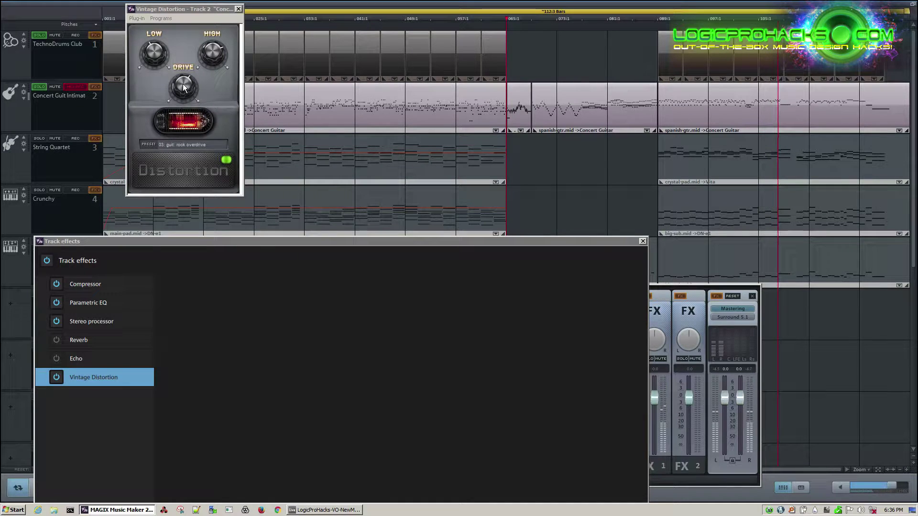
{"action": "left_click_drag", "start_coordinate": [153, 46], "coordinate": [159, 44]}
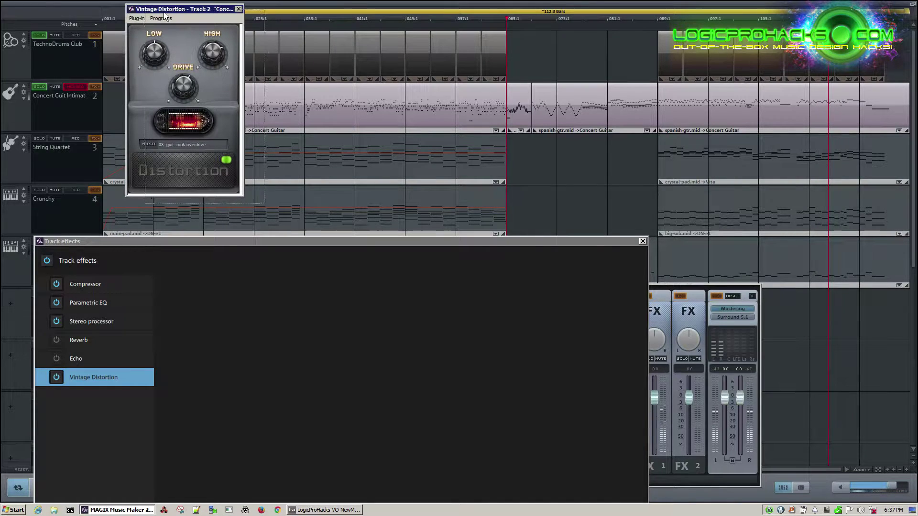
{"action": "left_click_drag", "start_coordinate": [155, 9], "coordinate": [174, 16]}
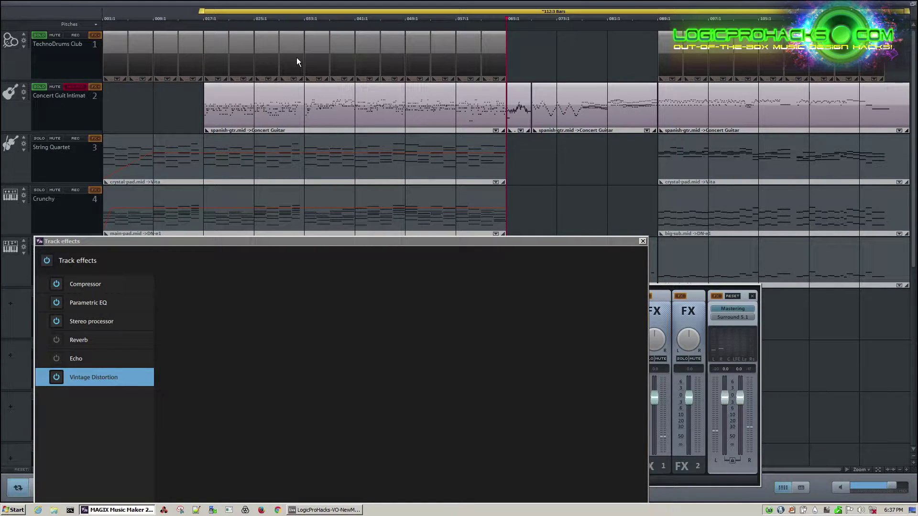
Toggle the Vintage Distortion's power in the guitar track's effects rack and close the rack.
{"action": "left_click_drag", "start_coordinate": [239, 242], "coordinate": [309, 180]}
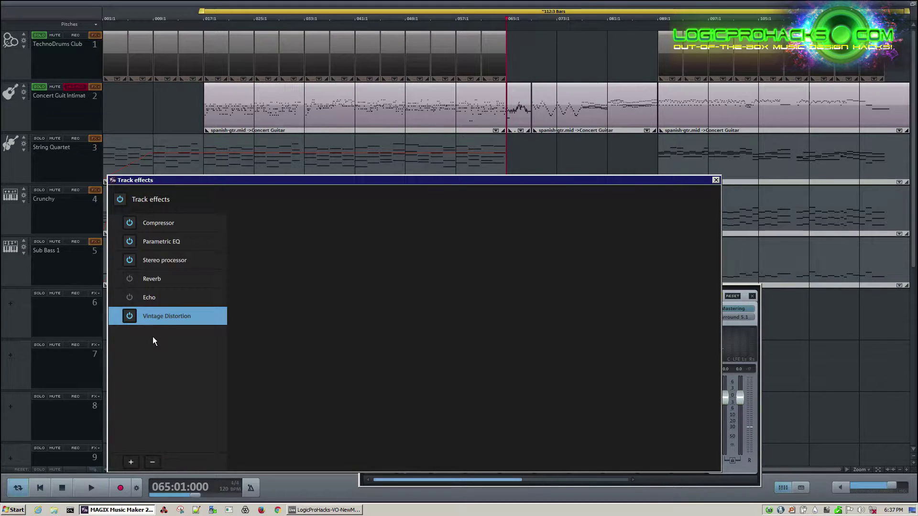
{"action": "left_click", "coordinate": [130, 316]}
{"action": "left_click", "coordinate": [715, 180]}
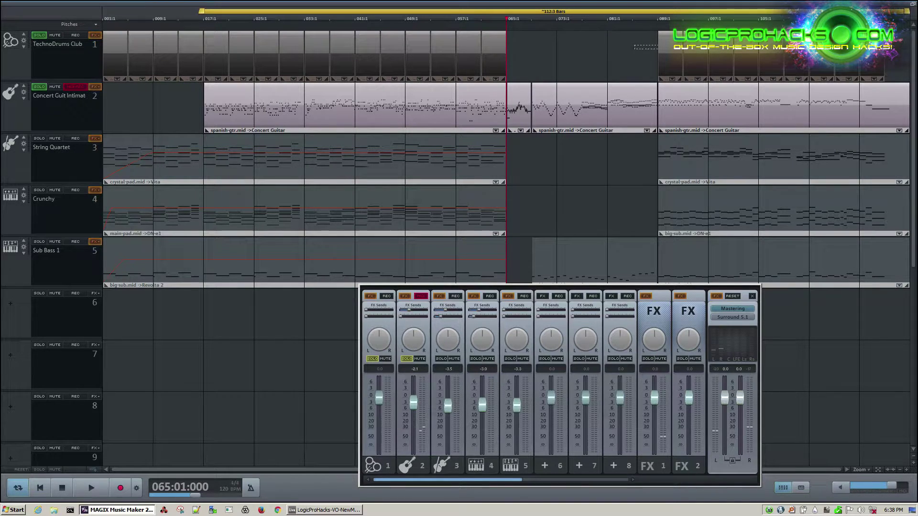
Select the drum clips from bar 89 onward and switch soloing from the drum and guitar tracks to the String Quartet track.
{"action": "left_click", "coordinate": [663, 53]}
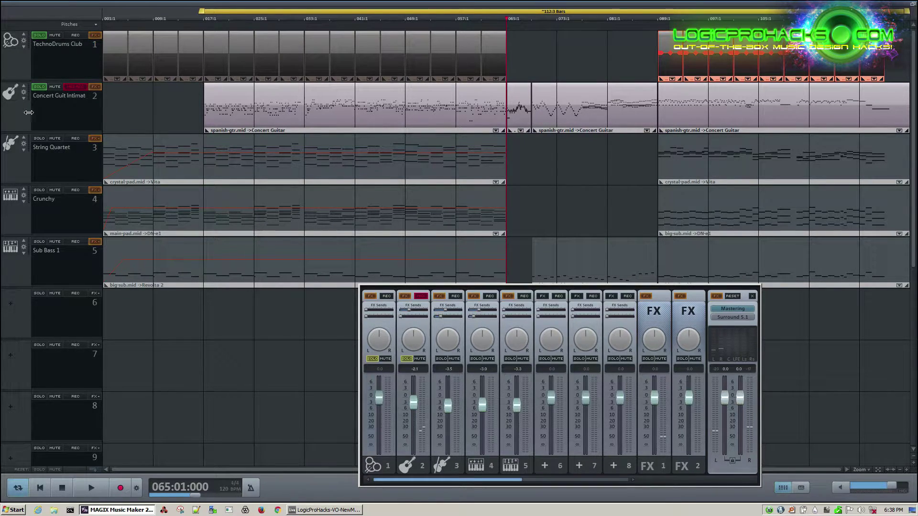
{"action": "left_click", "coordinate": [40, 36]}
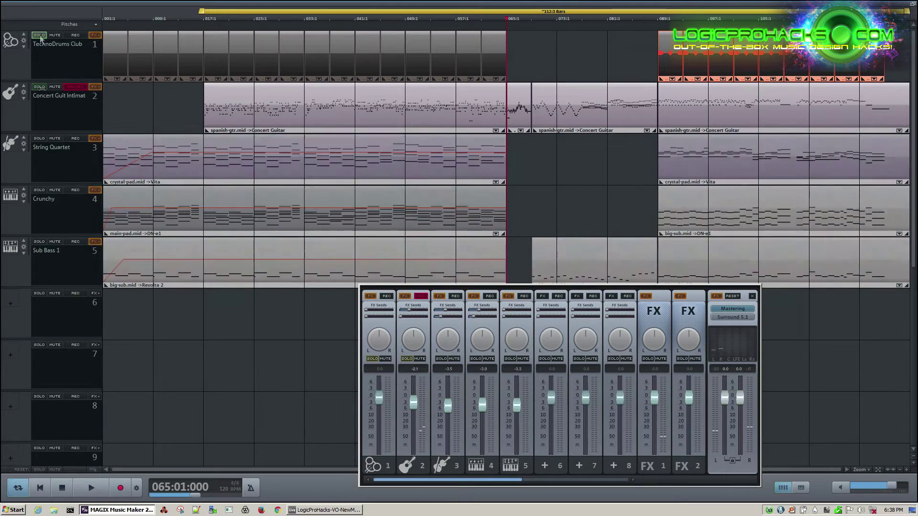
{"action": "left_click", "coordinate": [39, 138]}
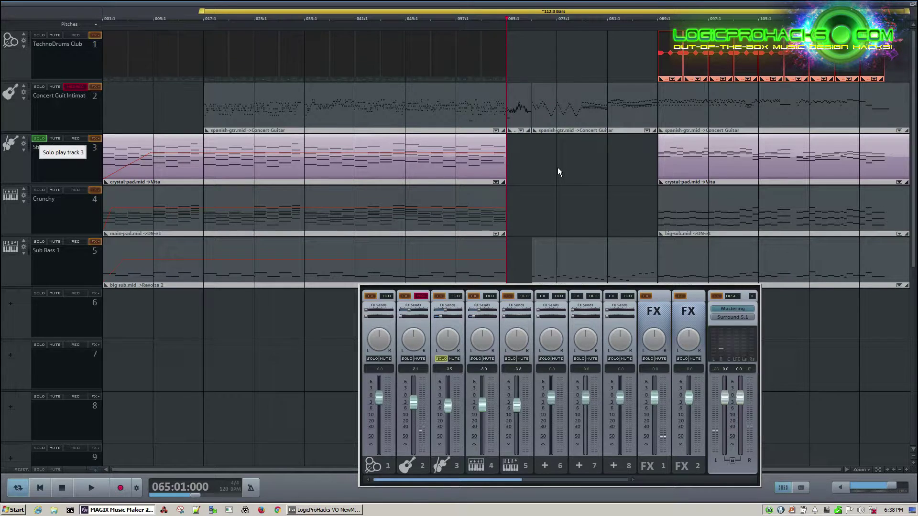
Review the String Quartet preset in track 3's Vita instrument, moving the mixer aside, and close the instrument window.
{"action": "left_click", "coordinate": [22, 145]}
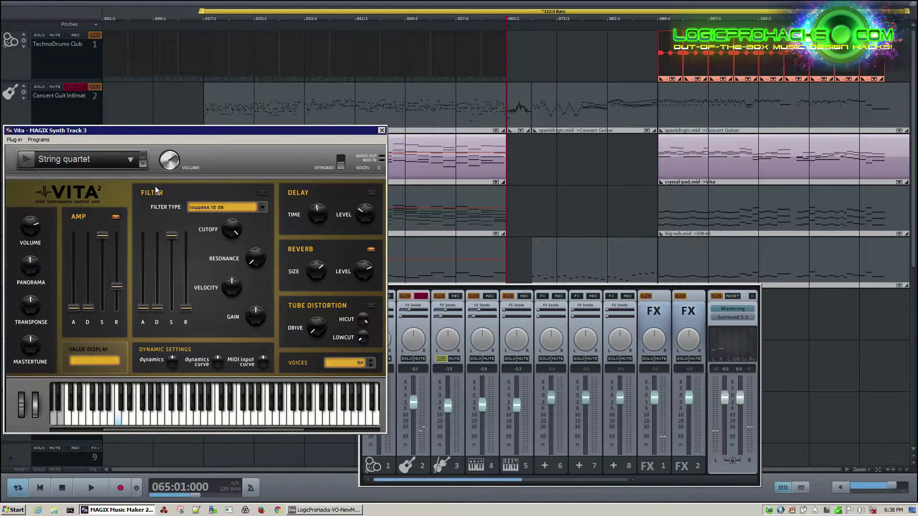
{"action": "left_click_drag", "start_coordinate": [208, 135], "coordinate": [276, 112]}
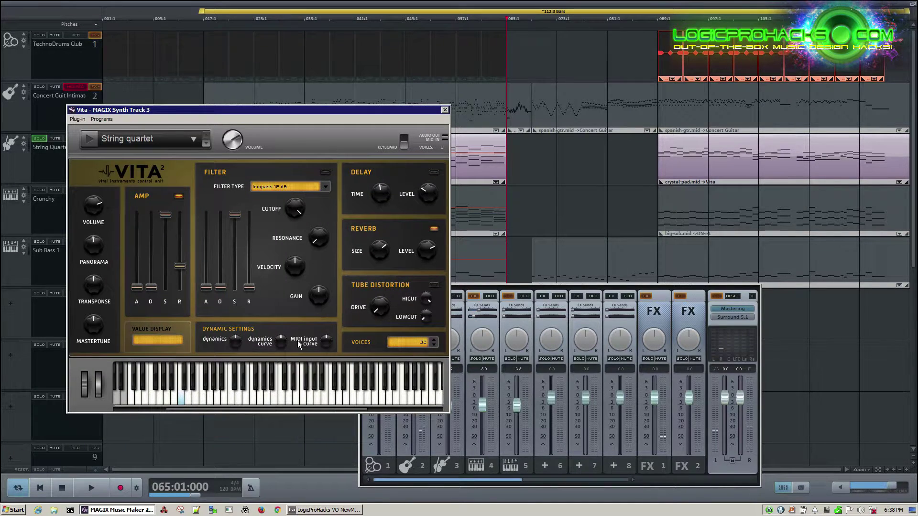
{"action": "left_click", "coordinate": [251, 392]}
{"action": "left_click_drag", "start_coordinate": [445, 460], "coordinate": [508, 450]}
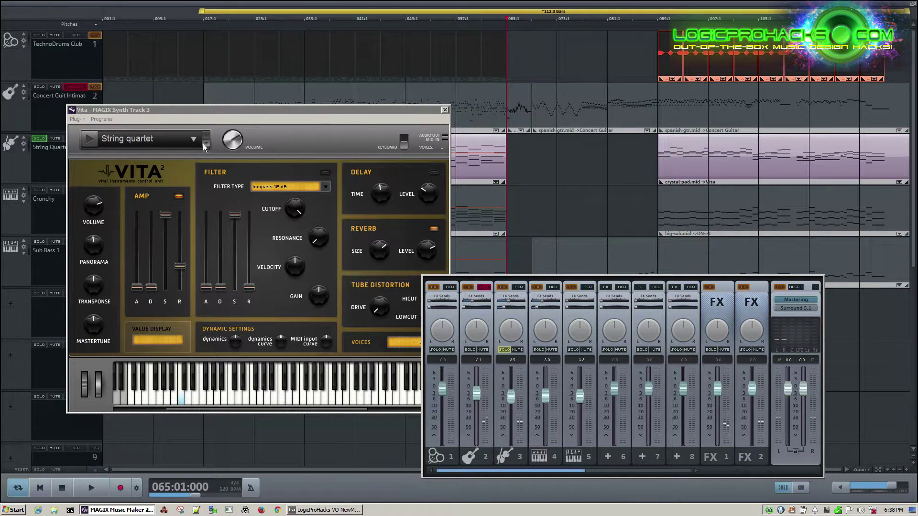
{"action": "left_click", "coordinate": [257, 110]}
{"action": "left_click_drag", "start_coordinate": [258, 110], "coordinate": [319, 137]}
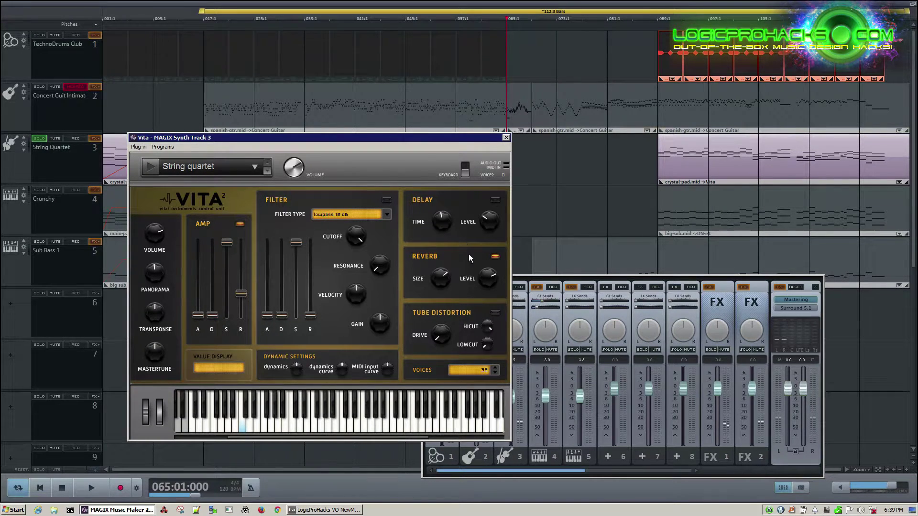
{"action": "left_click", "coordinate": [506, 138]}
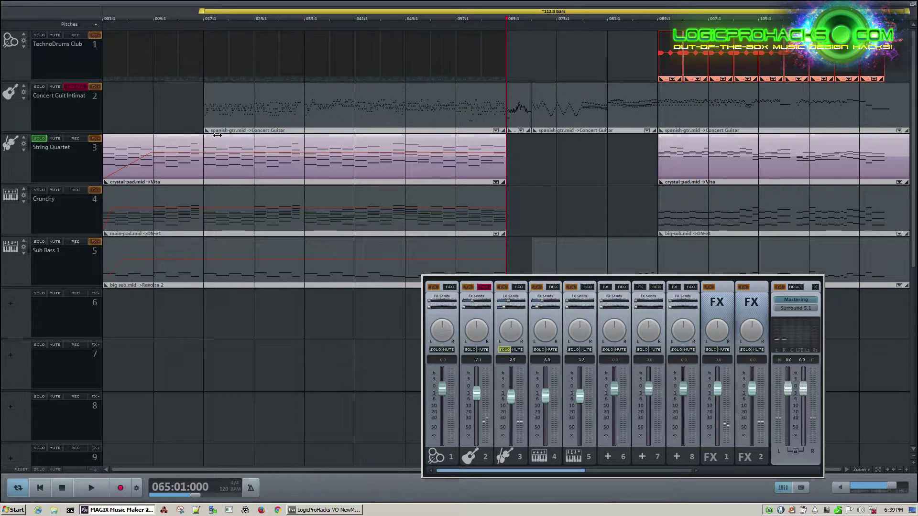
Play the soloed String Quartet track from bar 17 to hear its sound, then stop playback.
{"action": "left_click", "coordinate": [54, 44]}
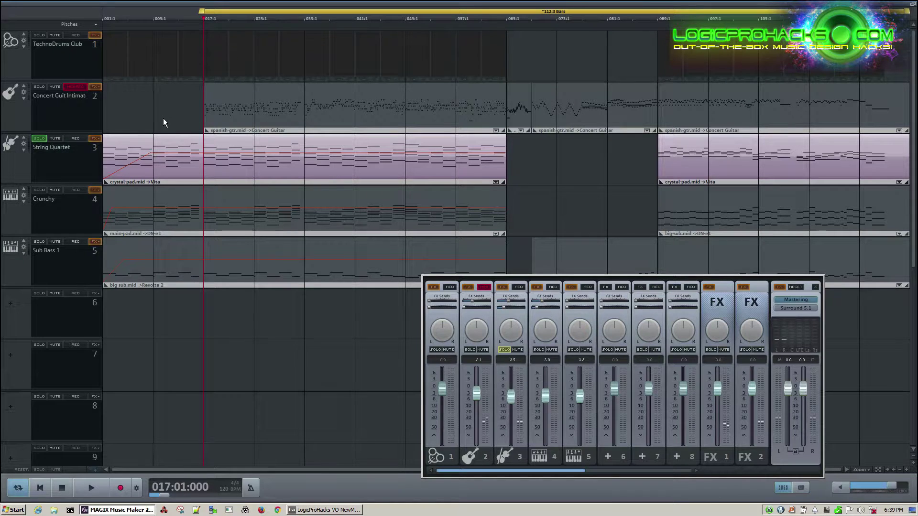
{"action": "key", "text": "space"}
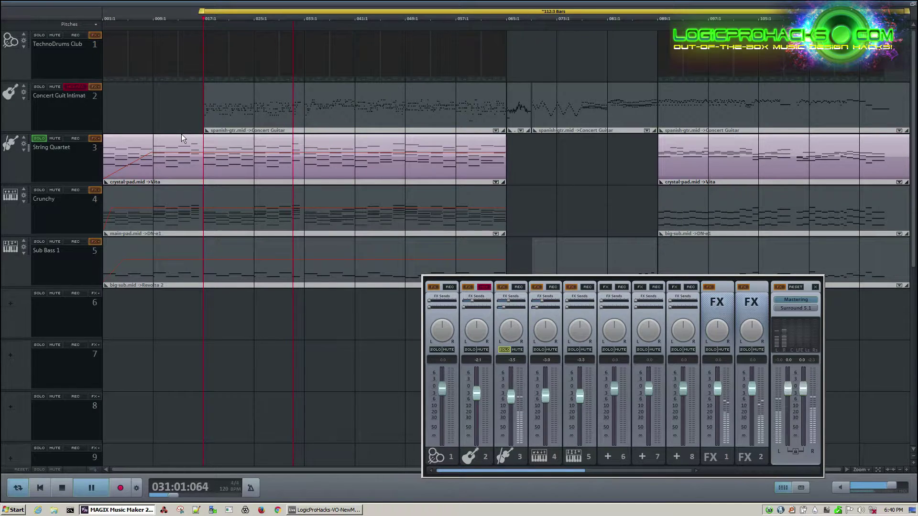
{"action": "left_click", "coordinate": [62, 487]}
Solo the TechnoDrums Club track with the String Quartet and play both from bar 17, then stop playback.
{"action": "left_click", "coordinate": [39, 34]}
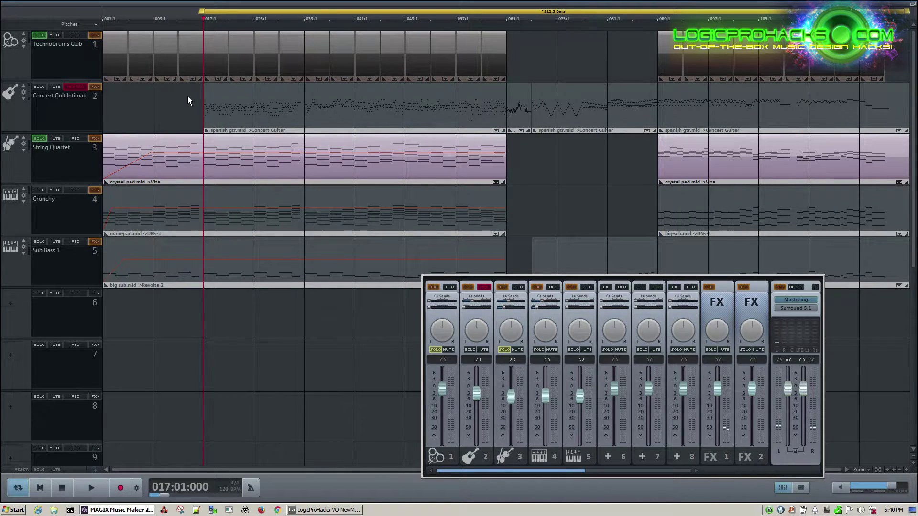
{"action": "key", "text": "space"}
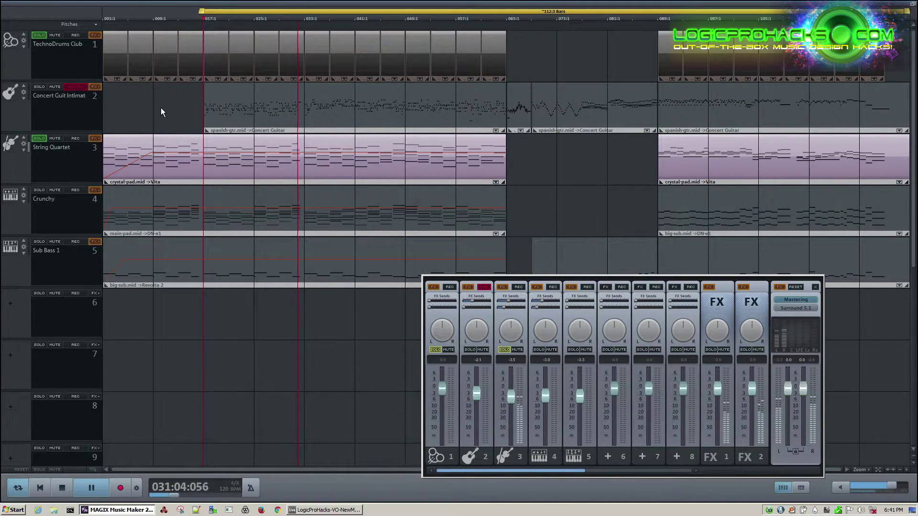
{"action": "key", "text": "space"}
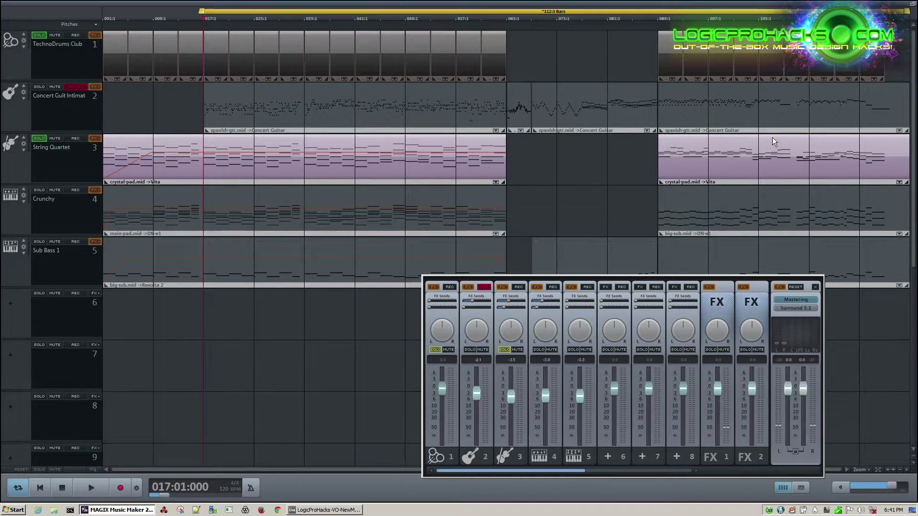
Play the soloed drums and String Quartet from bar 97, then stop playback.
{"action": "left_click", "coordinate": [707, 19]}
{"action": "key", "text": "space"}
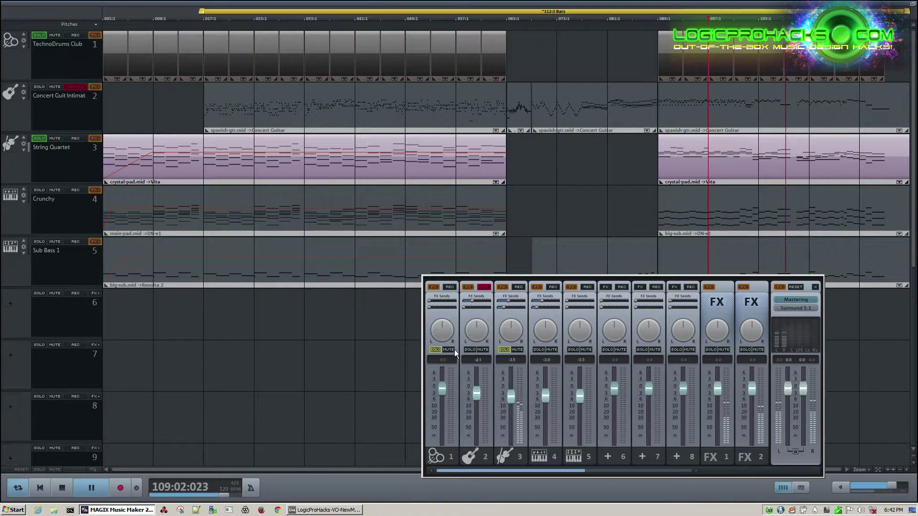
{"action": "left_click", "coordinate": [61, 487]}
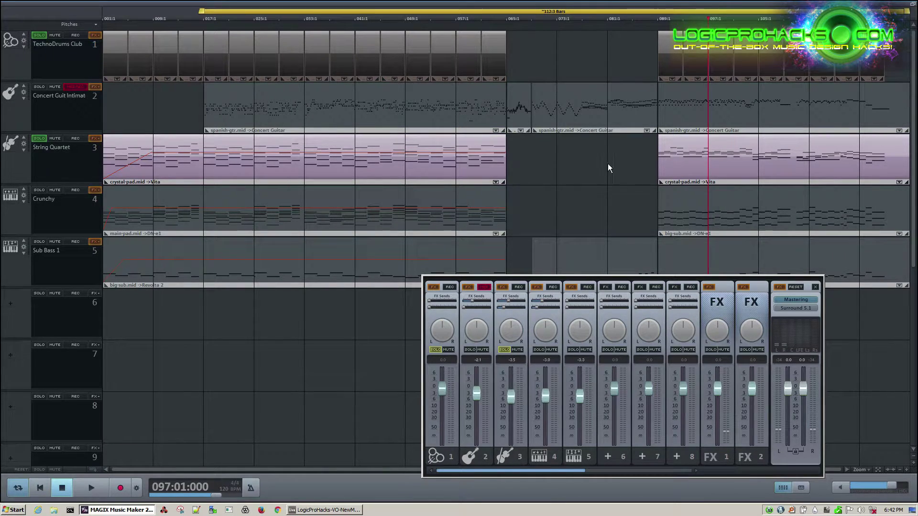
Review the String Quartet track's Parametric EQ in the track effects, moving the effects window aside, and close it.
{"action": "left_click", "coordinate": [98, 138]}
{"action": "left_click", "coordinate": [127, 142]}
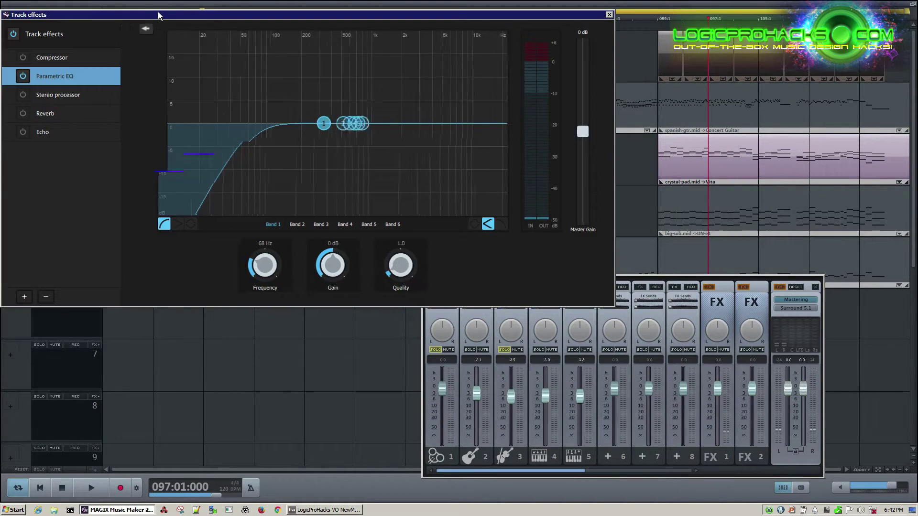
{"action": "left_click_drag", "start_coordinate": [158, 15], "coordinate": [293, 57]}
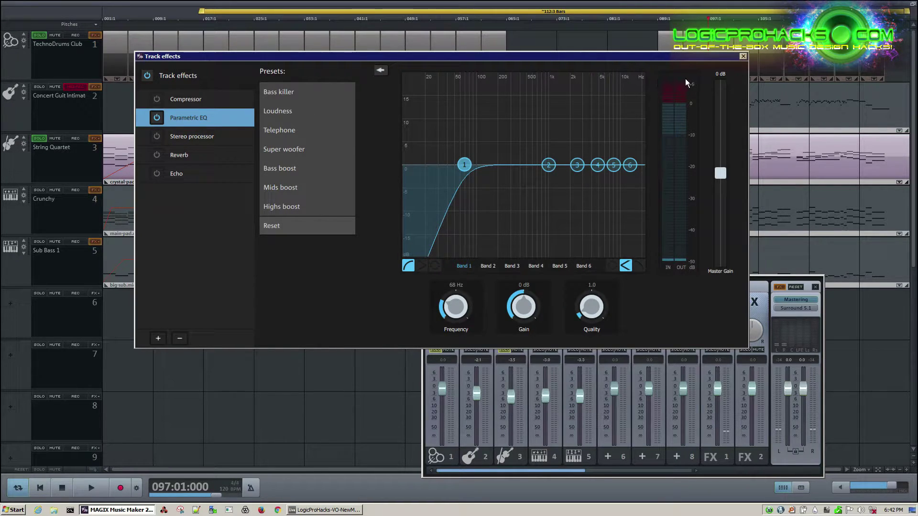
{"action": "left_click", "coordinate": [744, 56]}
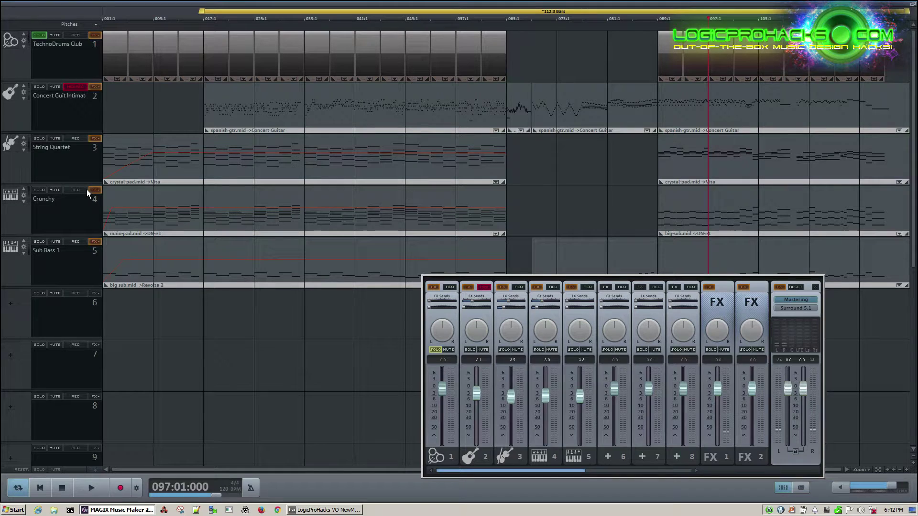
Review the Crunchy track's DN-e1 instrument, inspect its Parametric EQ and SideKickv3 effects, and close the effects windows.
{"action": "left_click", "coordinate": [23, 195]}
{"action": "left_click_drag", "start_coordinate": [363, 29], "coordinate": [408, 100]}
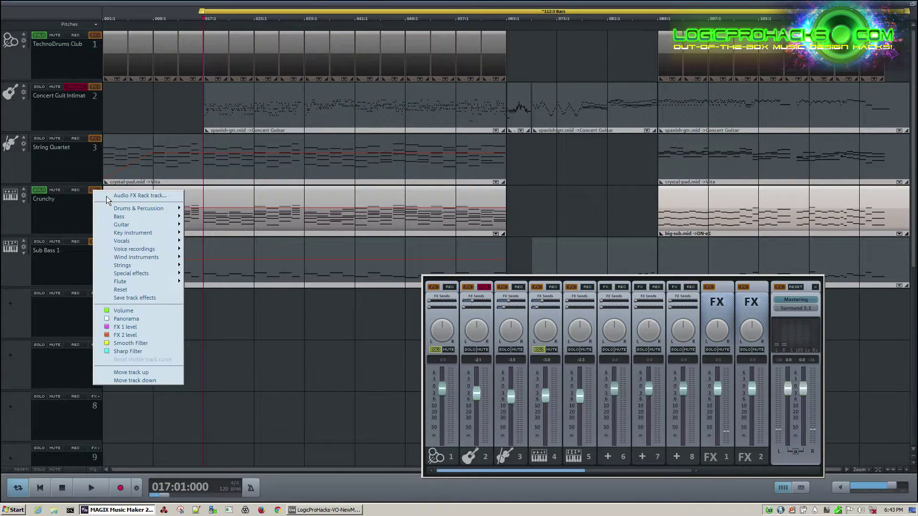
{"action": "left_click", "coordinate": [106, 196]}
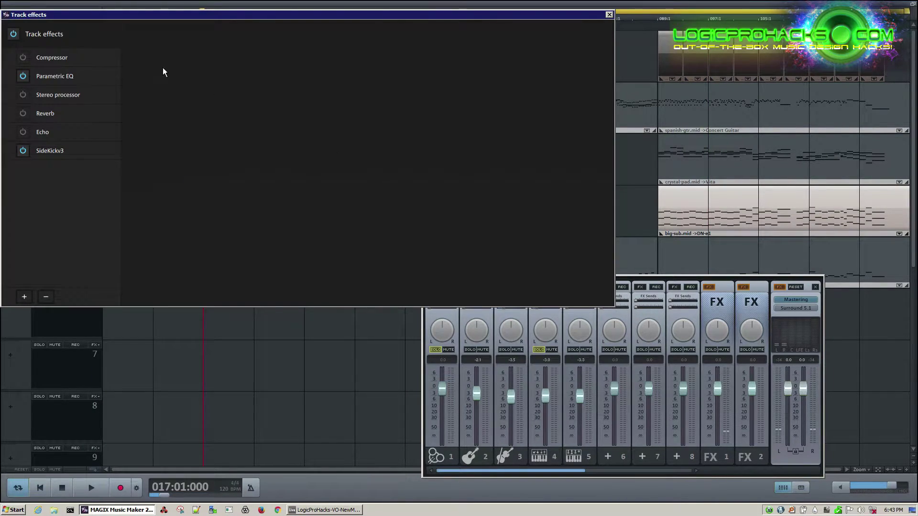
{"action": "left_click", "coordinate": [52, 76]}
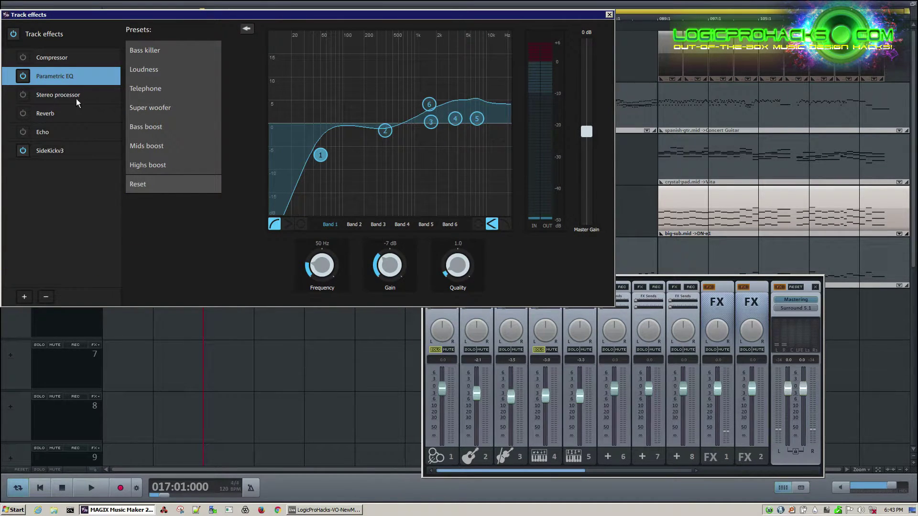
{"action": "left_click", "coordinate": [45, 153]}
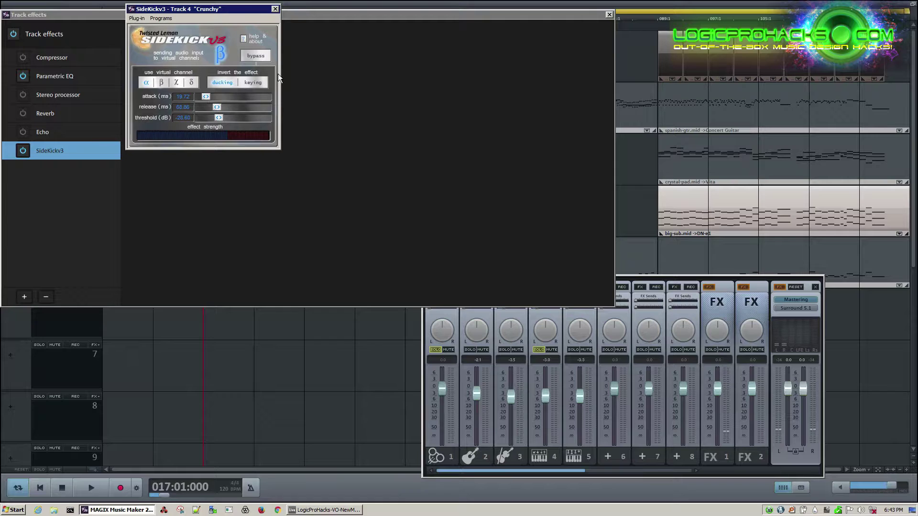
{"action": "left_click", "coordinate": [275, 9]}
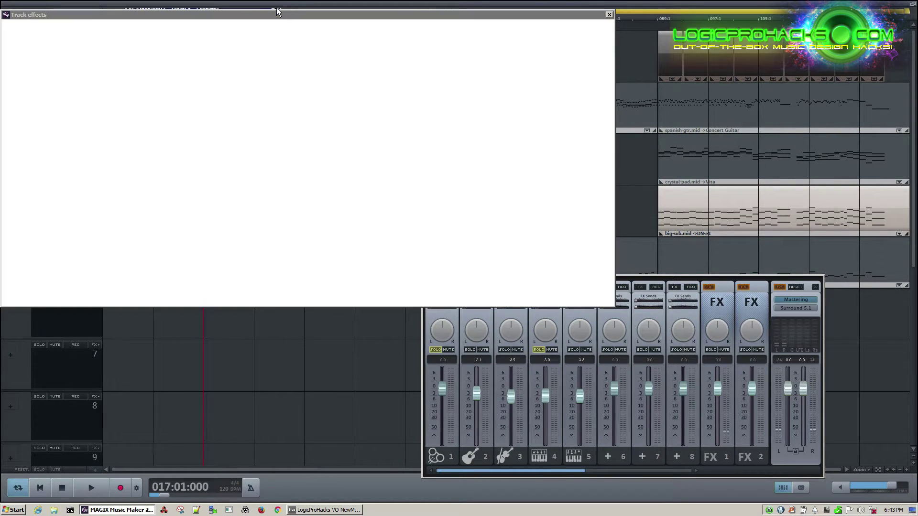
{"action": "left_click", "coordinate": [610, 15]}
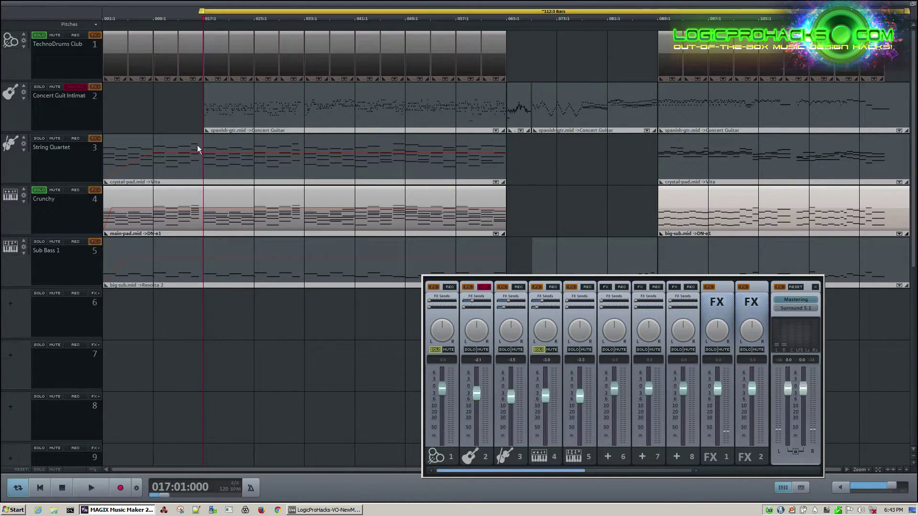
Play the soloed drums and Crunchy track from bar 17 and again from bar 89, stopping playback after each section.
{"action": "key", "text": "space"}
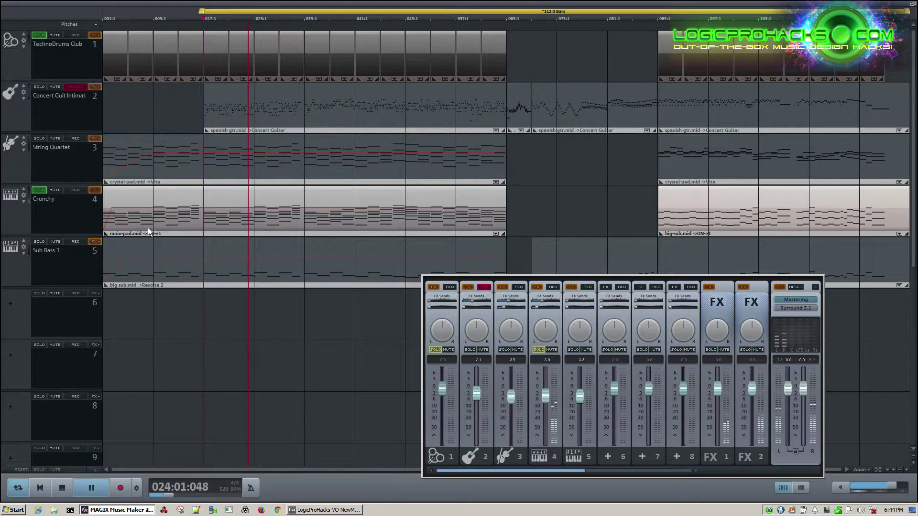
{"action": "key", "text": "space"}
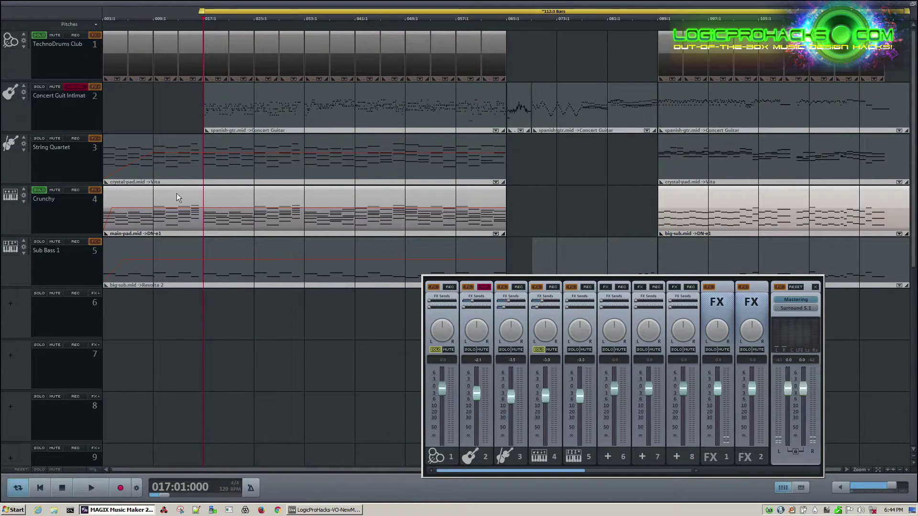
{"action": "left_click", "coordinate": [655, 18]}
{"action": "key", "text": "space"}
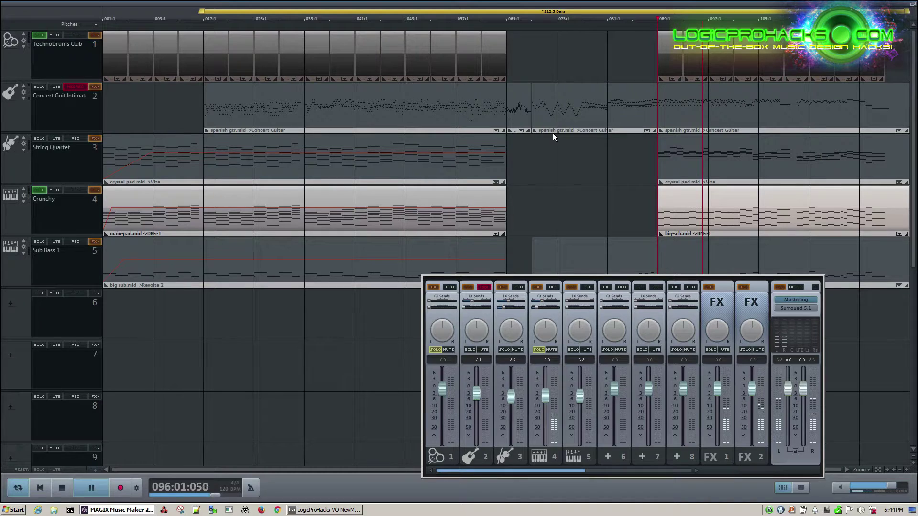
{"action": "key", "text": "space"}
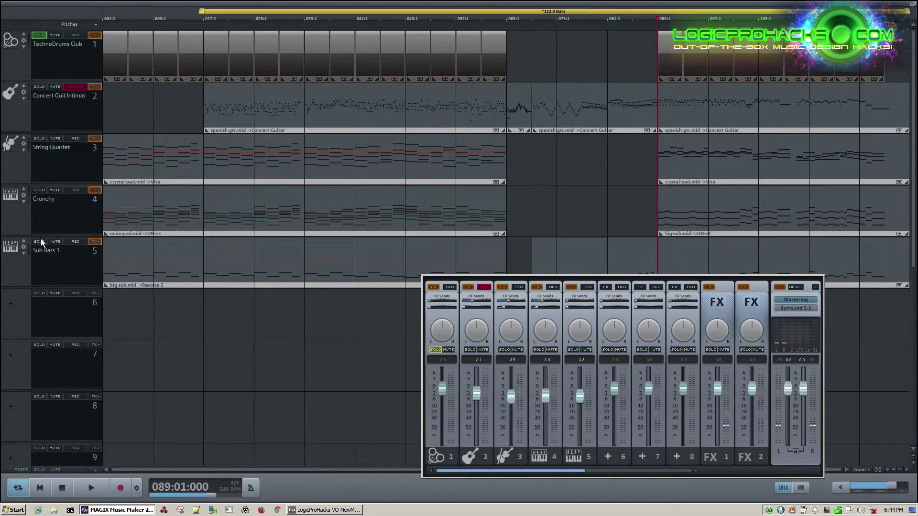
Solo the Sub Bass 1 track with the drums and review its Revolta 2 instrument settings, moving the window aside.
{"action": "left_click", "coordinate": [40, 241]}
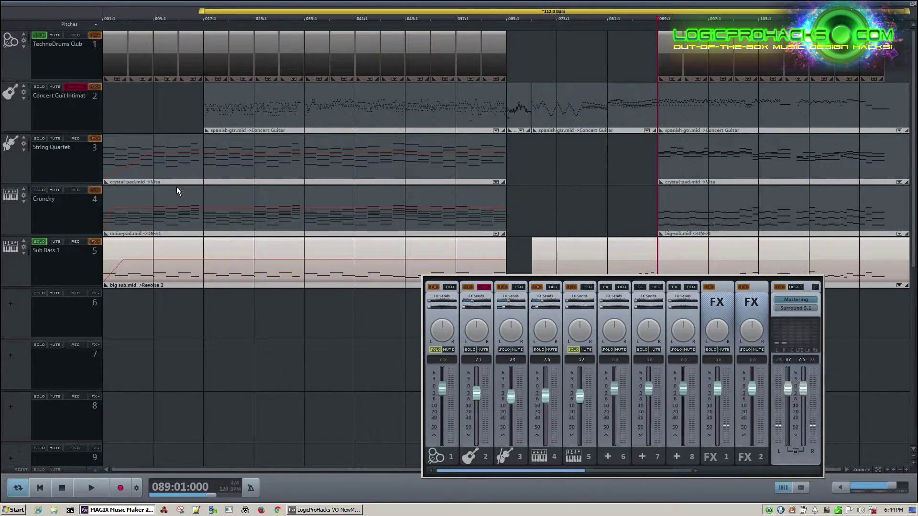
{"action": "left_click", "coordinate": [24, 248]}
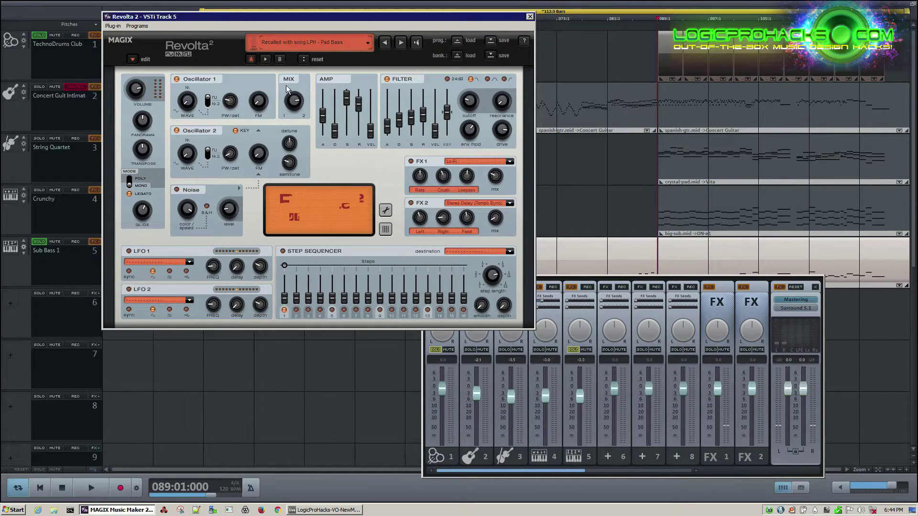
{"action": "left_click_drag", "start_coordinate": [305, 17], "coordinate": [363, 104]}
{"action": "left_click_drag", "start_coordinate": [362, 140], "coordinate": [353, 113]}
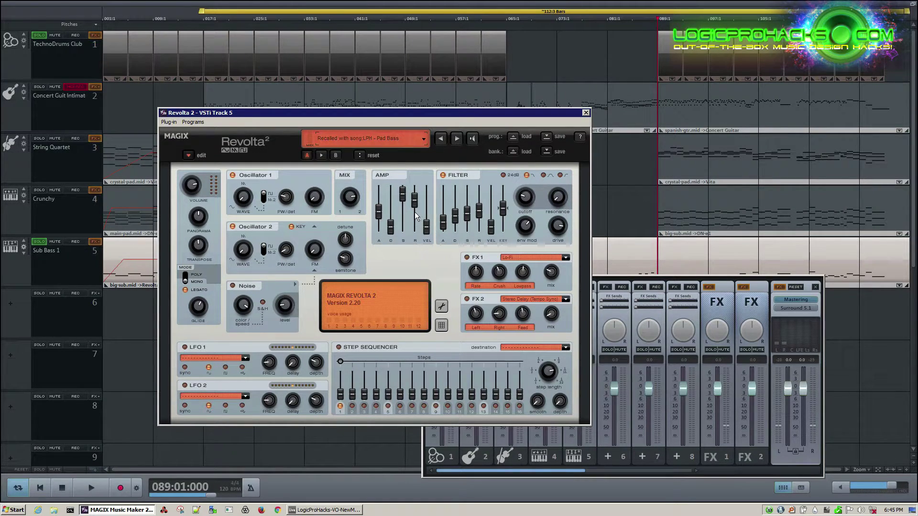
{"action": "left_click_drag", "start_coordinate": [265, 111], "coordinate": [472, 116]}
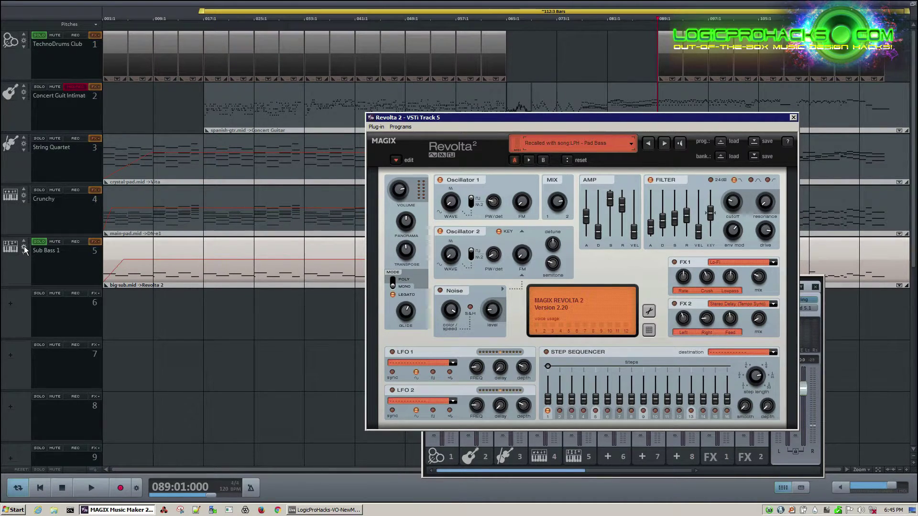
Inspect the Sub Bass 1 track's Parametric EQ and SideKickv3 effects, then close the effects and instrument windows.
{"action": "left_click", "coordinate": [95, 242]}
{"action": "left_click", "coordinate": [143, 247]}
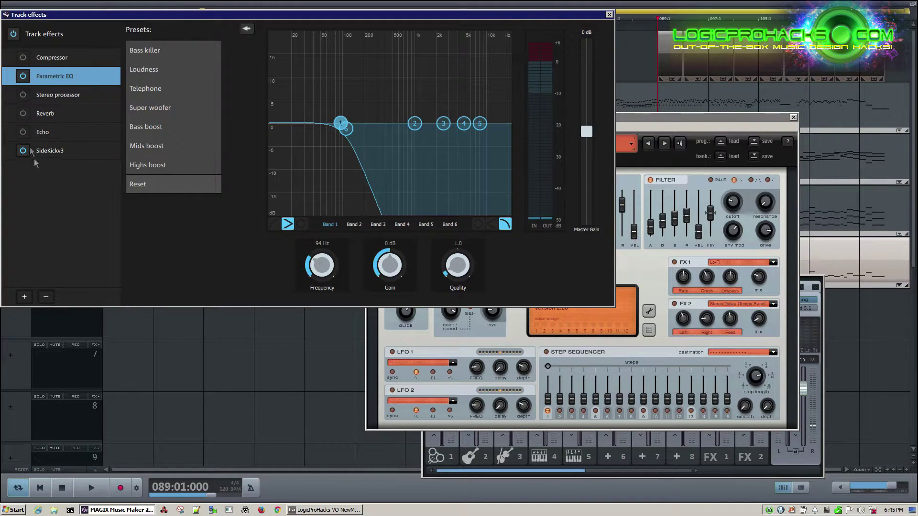
{"action": "left_click", "coordinate": [52, 151]}
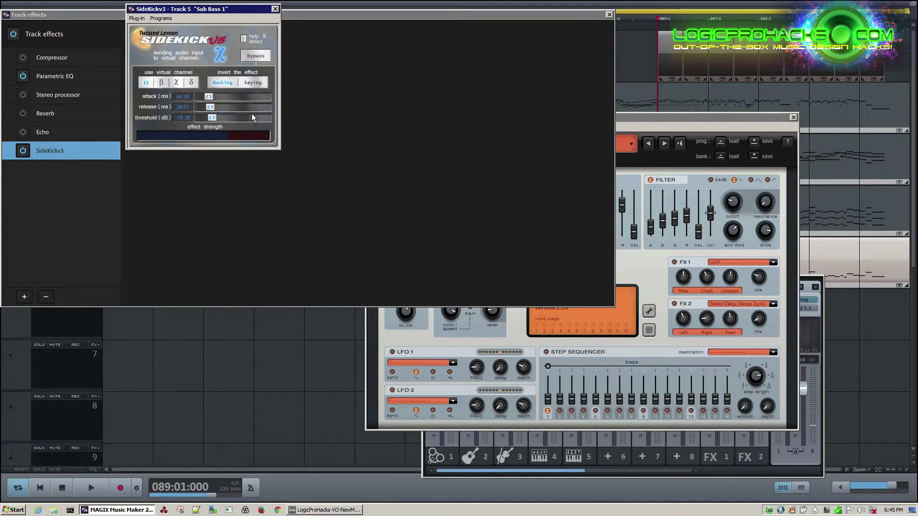
{"action": "left_click", "coordinate": [276, 9]}
{"action": "left_click", "coordinate": [794, 118]}
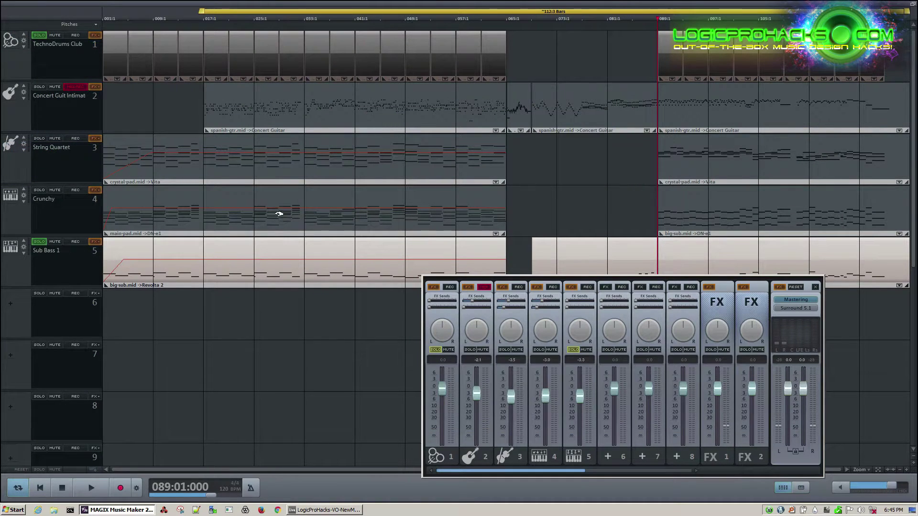
Unsolo the TechnoDrums Club track and play Sub Bass 1 alone from bar 17.
{"action": "left_click", "coordinate": [39, 35]}
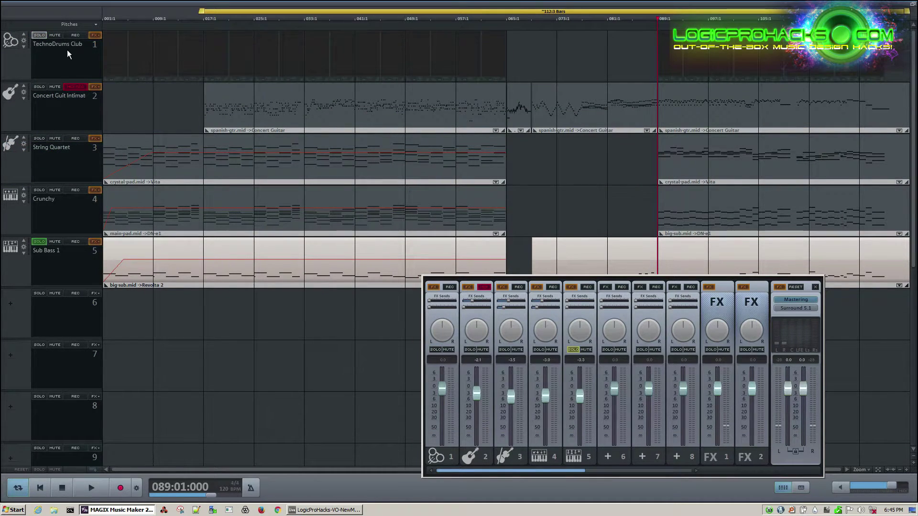
{"action": "left_click", "coordinate": [201, 18]}
{"action": "key", "text": "space"}
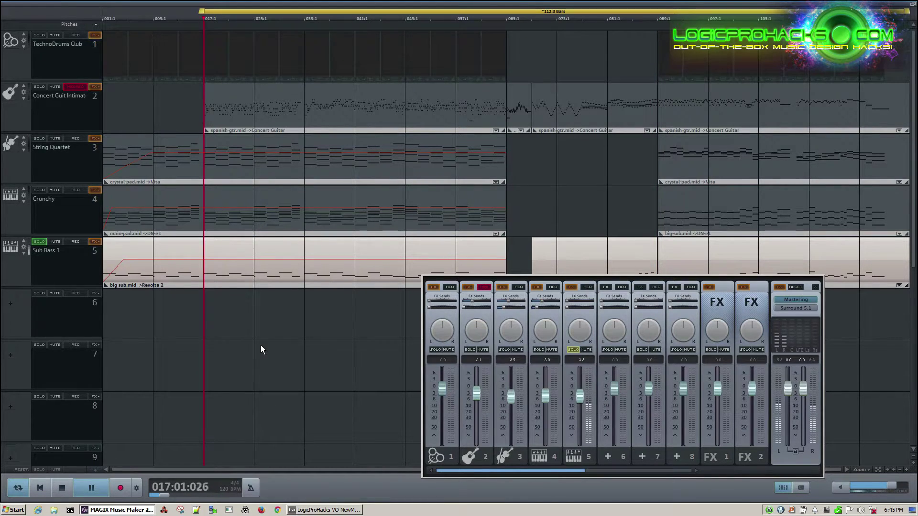